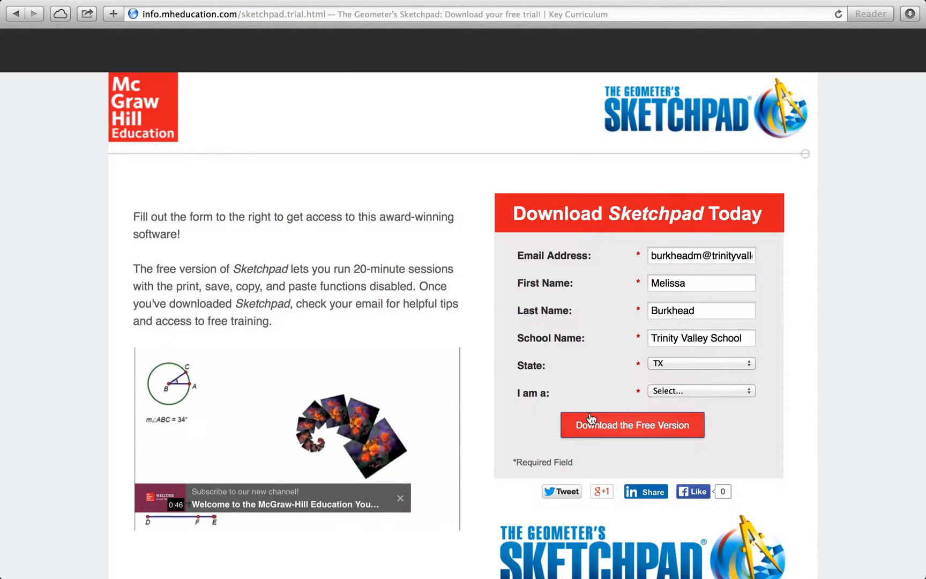
Step: Choose Educator as the role in the Sketchpad trial form and submit it to reach the free preview downloads
{"action": "left_click", "coordinate": [602, 432]}
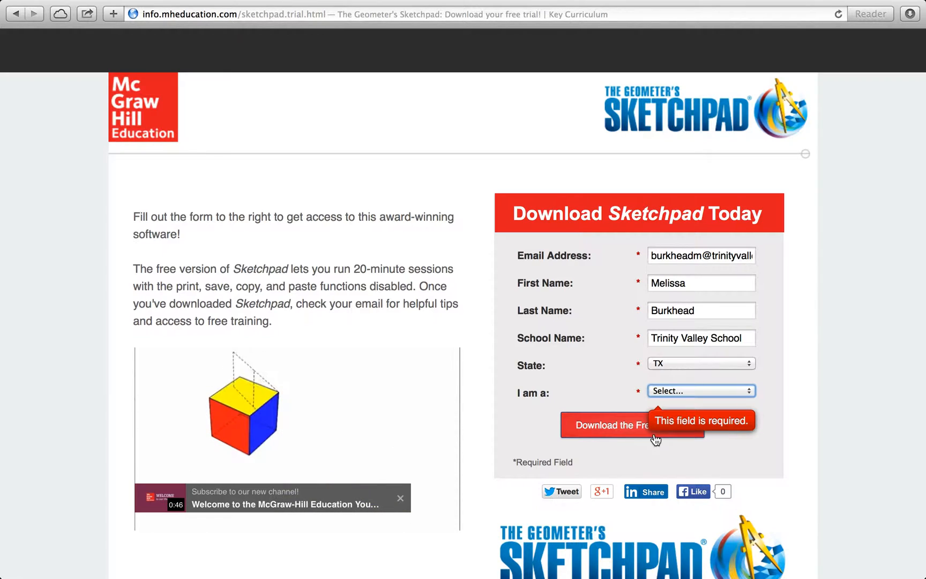
{"action": "left_click", "coordinate": [680, 387]}
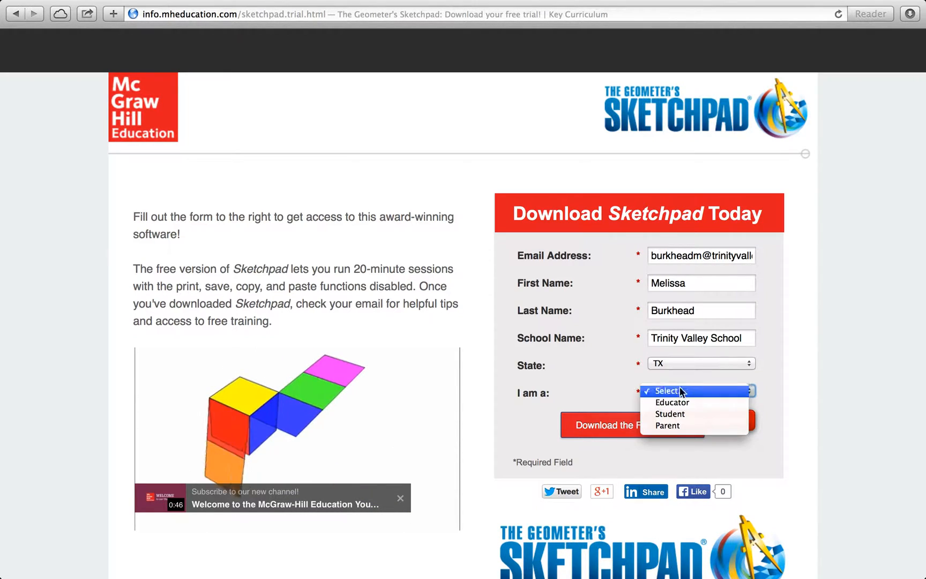
{"action": "left_click", "coordinate": [668, 403]}
{"action": "left_click", "coordinate": [610, 426]}
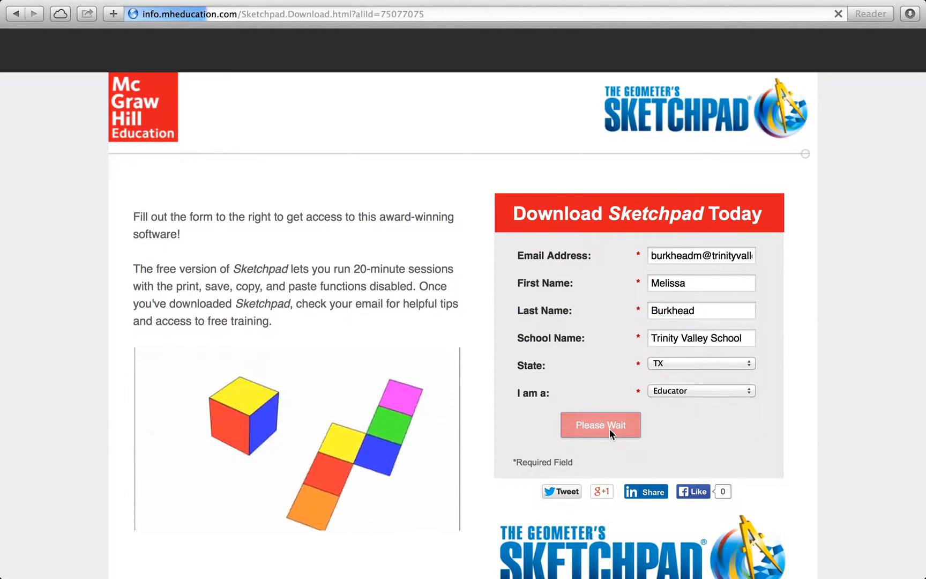
{"action": "scroll", "coordinate": [610, 429], "scroll_direction": "down", "scroll_amount": 3}
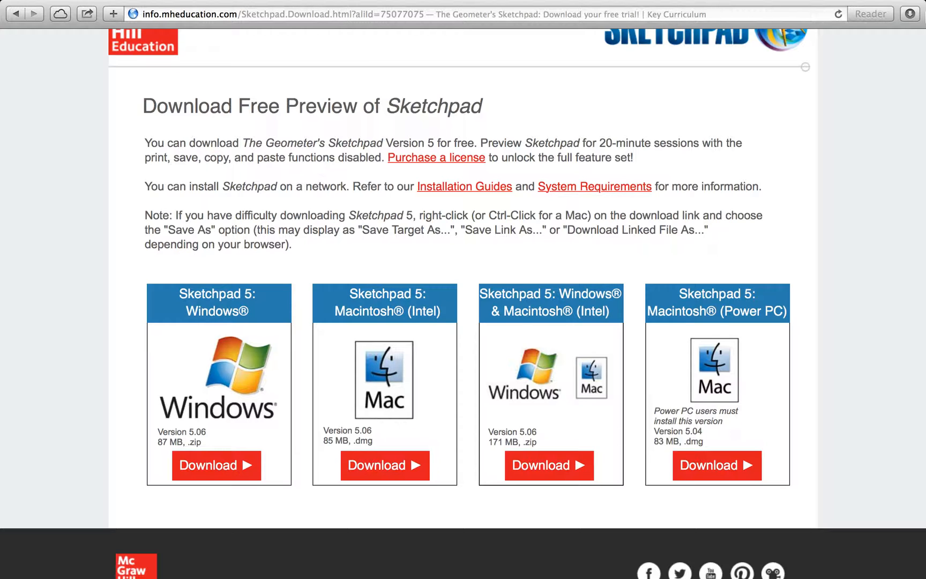
Step: Switch to Preview and page through the AISD_MiddleSchool_Feb2015 training document in full screen, up to the Parallel Pairs activity and back to the cover
{"action": "left_click", "coordinate": [915, 3]}
{"action": "left_click", "coordinate": [677, 21]}
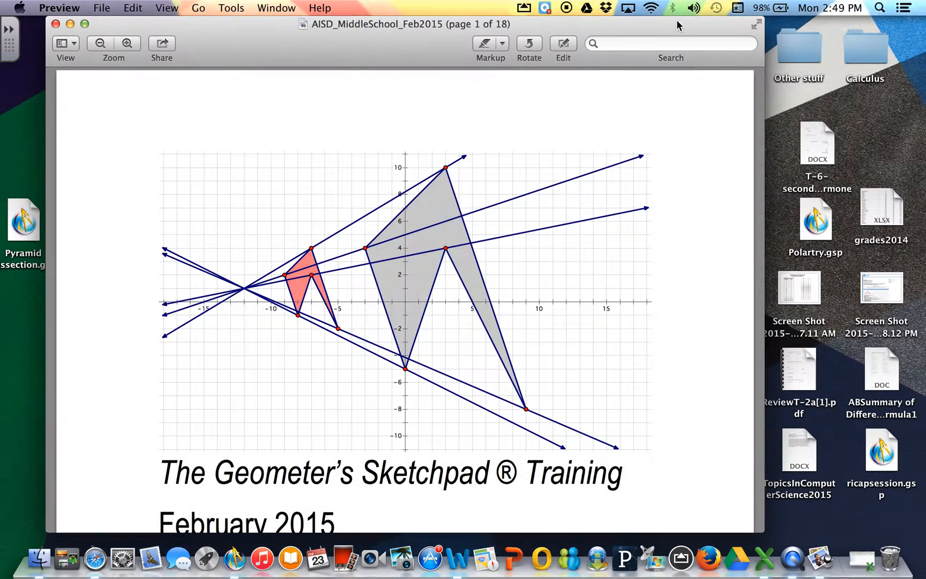
{"action": "left_click", "coordinate": [757, 25]}
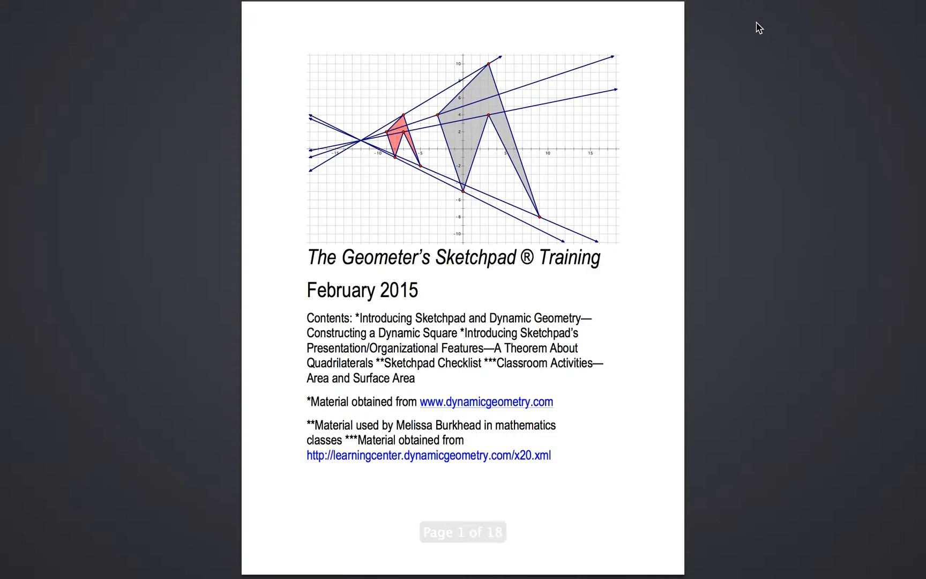
{"action": "key", "text": "Right"}
{"action": "key", "text": "Right"}
{"action": "key", "text": "Right"}
{"action": "key", "text": "Right"}
{"action": "key", "text": "Right"}
{"action": "key", "text": "Right"}
{"action": "key", "text": "Right"}
{"action": "key", "text": "Right"}
{"action": "key", "text": "Right"}
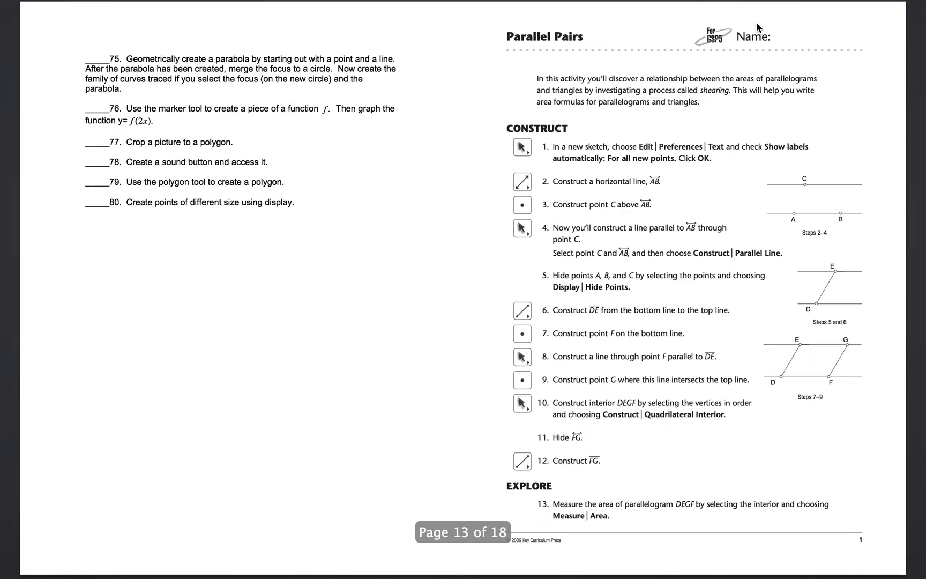
{"action": "key", "text": "Left"}
{"action": "key", "text": "Left"}
{"action": "key", "text": "Left"}
{"action": "key", "text": "Left"}
{"action": "key", "text": "Left"}
{"action": "key", "text": "Left"}
{"action": "key", "text": "Left"}
{"action": "key", "text": "Left"}
{"action": "key", "text": "Left"}
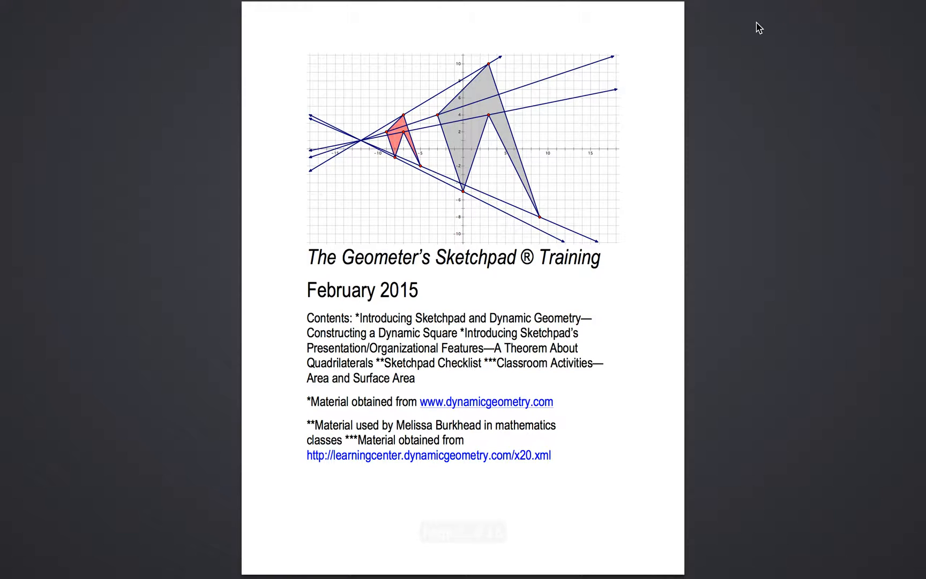
{"action": "key", "text": "Escape"}
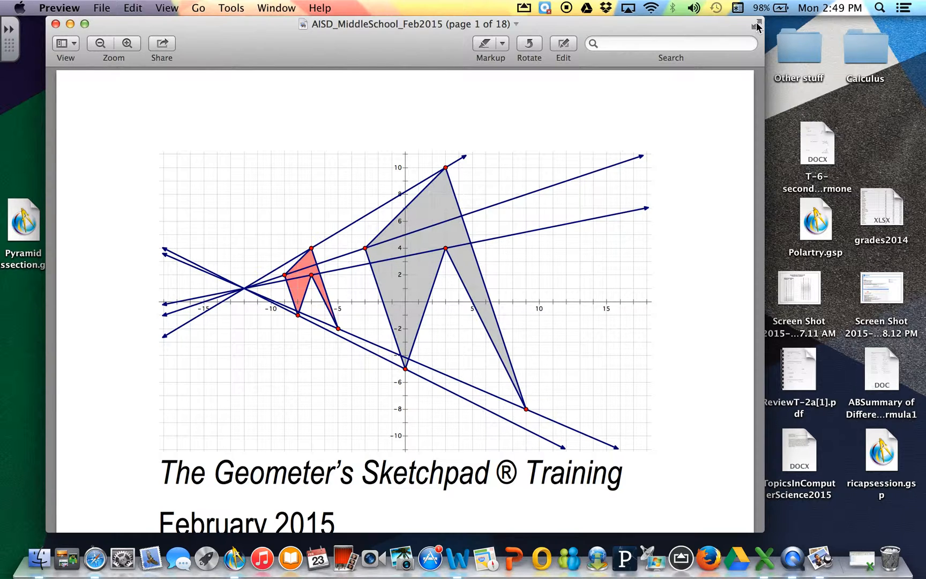
Step: Switch to Sketchpad and prepare the blank sketch with an enlarged window and the Toolbox shown beside the drawing area
{"action": "left_click", "coordinate": [234, 559]}
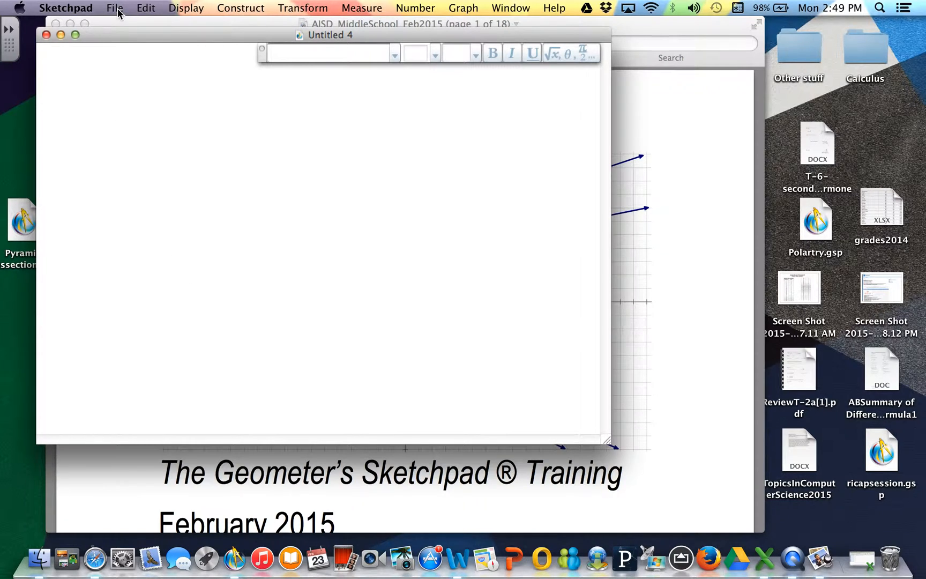
{"action": "left_click_drag", "start_coordinate": [607, 441], "coordinate": [914, 542]}
{"action": "left_click", "coordinate": [189, 9]}
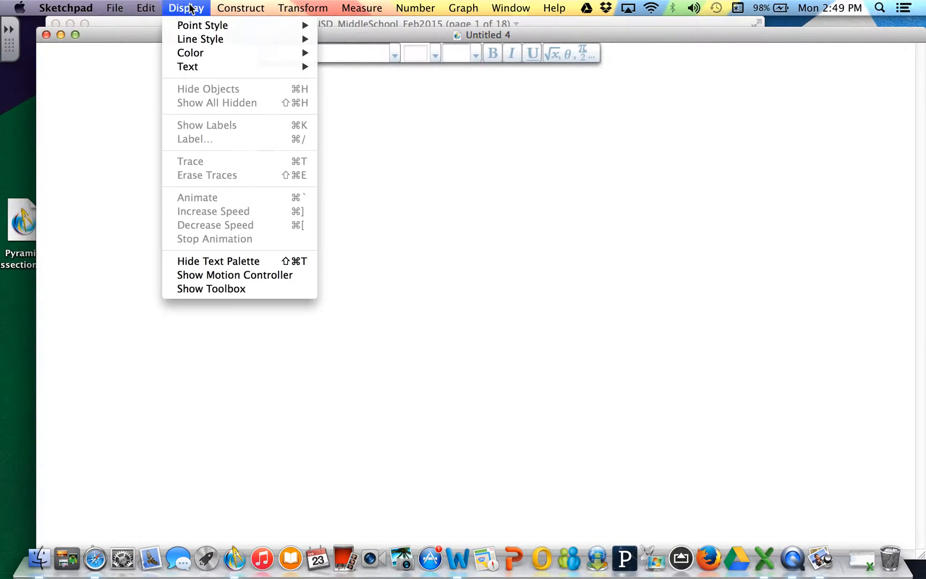
{"action": "left_click", "coordinate": [209, 290]}
{"action": "left_click_drag", "start_coordinate": [41, 69], "coordinate": [31, 98]}
{"action": "left_click_drag", "start_coordinate": [127, 32], "coordinate": [108, 22]}
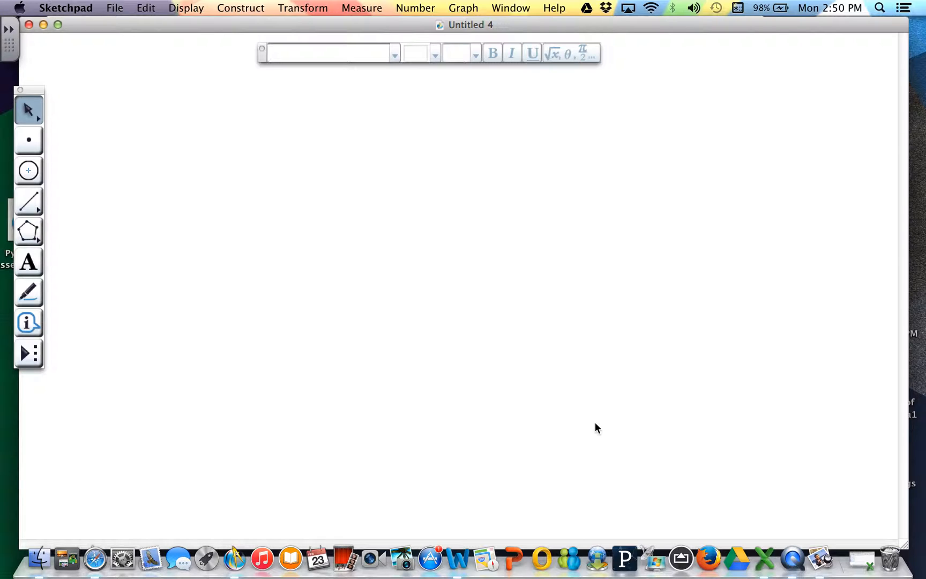
Step: Draw five partly overlapping circles of different sizes across the left half of the sketch with the Compass tool
{"action": "left_click", "coordinate": [29, 171]}
{"action": "mouse_move", "coordinate": [131, 212]}
{"action": "left_mouse_down"}
{"action": "mouse_move", "coordinate": [205, 257]}
{"action": "mouse_move", "coordinate": [272, 266]}
{"action": "left_mouse_up"}
{"action": "left_click_drag", "start_coordinate": [320, 267], "coordinate": [204, 257]}
{"action": "mouse_move", "coordinate": [314, 194]}
{"action": "left_mouse_down"}
{"action": "mouse_move", "coordinate": [353, 250]}
{"action": "mouse_move", "coordinate": [412, 296]}
{"action": "left_mouse_up"}
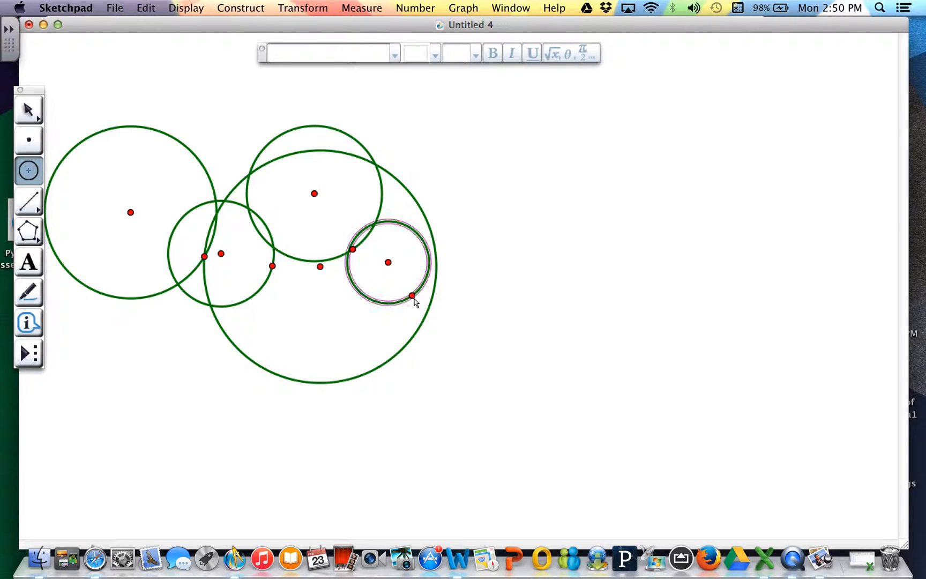
Step: Draw four crossing segments beside and over the circles, two of them sharing an endpoint, with the Segment tool
{"action": "left_click", "coordinate": [26, 203]}
{"action": "mouse_move", "coordinate": [373, 189]}
{"action": "left_mouse_down"}
{"action": "mouse_move", "coordinate": [478, 238]}
{"action": "mouse_move", "coordinate": [658, 185]}
{"action": "left_mouse_up"}
{"action": "mouse_move", "coordinate": [399, 139]}
{"action": "left_mouse_down"}
{"action": "mouse_move", "coordinate": [416, 209]}
{"action": "mouse_move", "coordinate": [435, 229]}
{"action": "left_mouse_up"}
{"action": "left_click", "coordinate": [581, 231]}
{"action": "left_click_drag", "start_coordinate": [582, 231], "coordinate": [350, 173]}
{"action": "left_click", "coordinate": [126, 288]}
{"action": "left_click", "coordinate": [38, 234]}
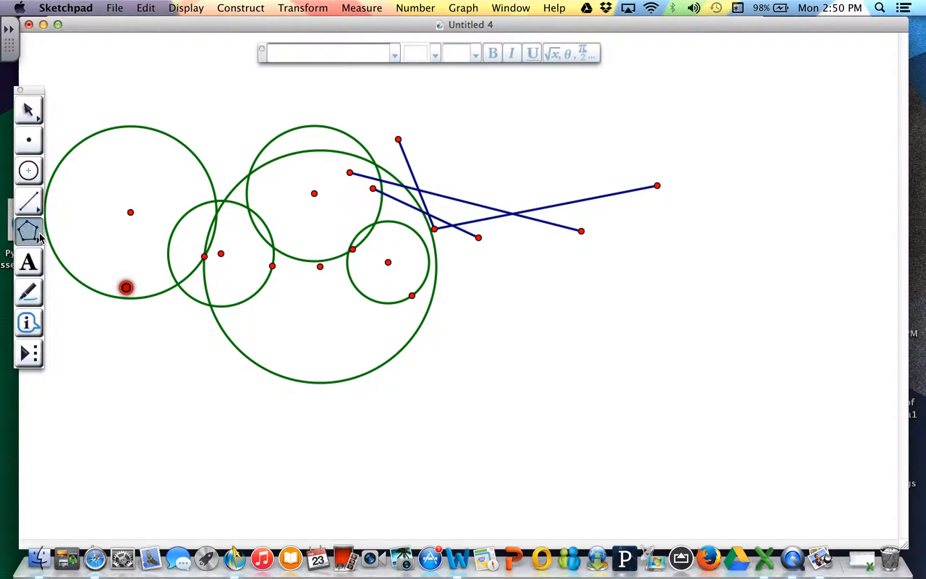
{"action": "left_click", "coordinate": [112, 236]}
{"action": "left_click", "coordinate": [137, 378]}
{"action": "left_click", "coordinate": [385, 369]}
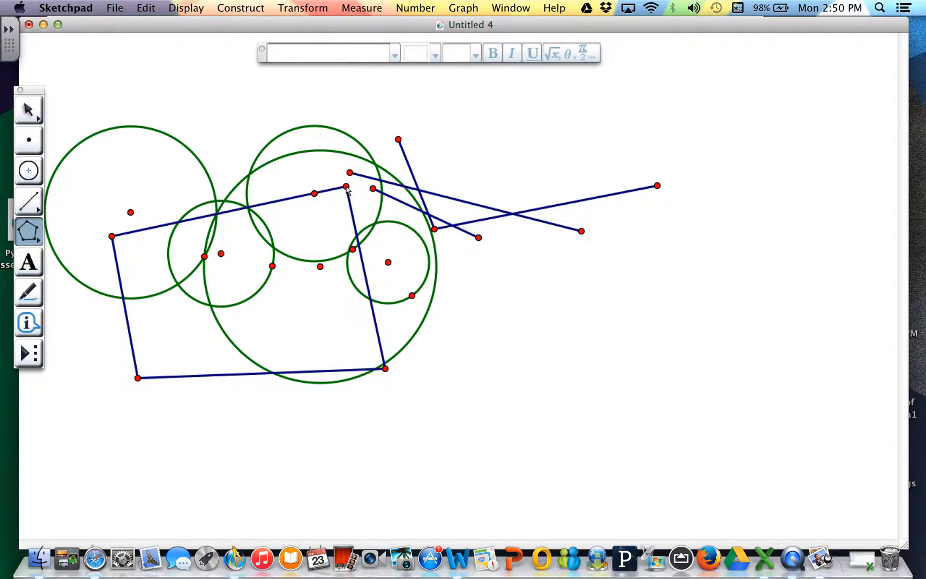
{"action": "left_click", "coordinate": [222, 120]}
{"action": "left_click", "coordinate": [374, 113]}
{"action": "left_click", "coordinate": [438, 364]}
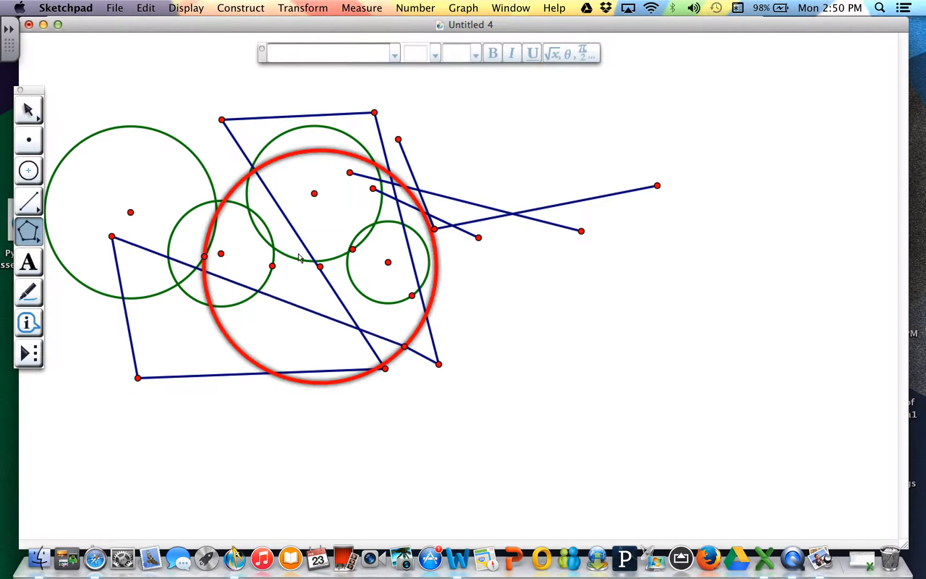
{"action": "key", "text": "Escape"}
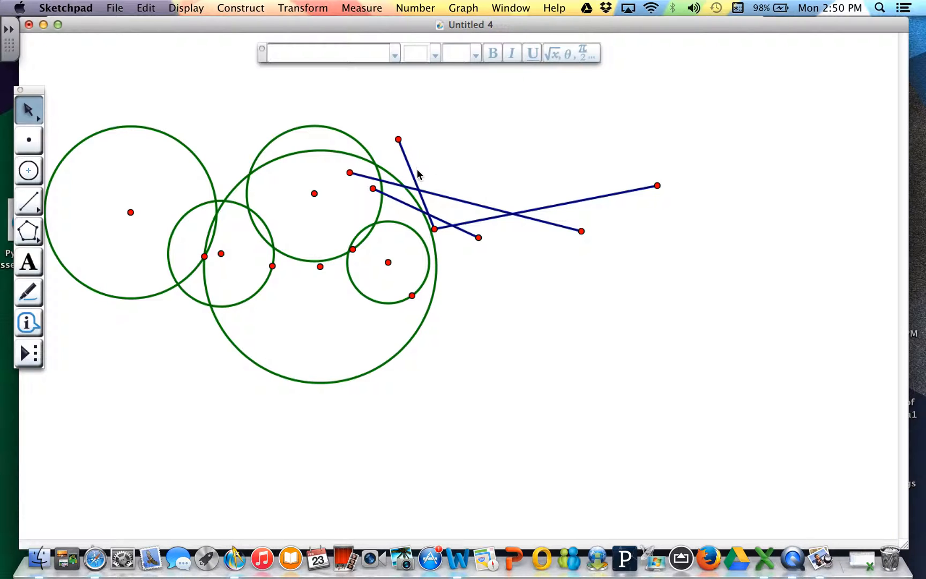
Step: Measure the length of the segment that rises to the rightmost endpoint in the sketch
{"action": "left_click", "coordinate": [525, 211]}
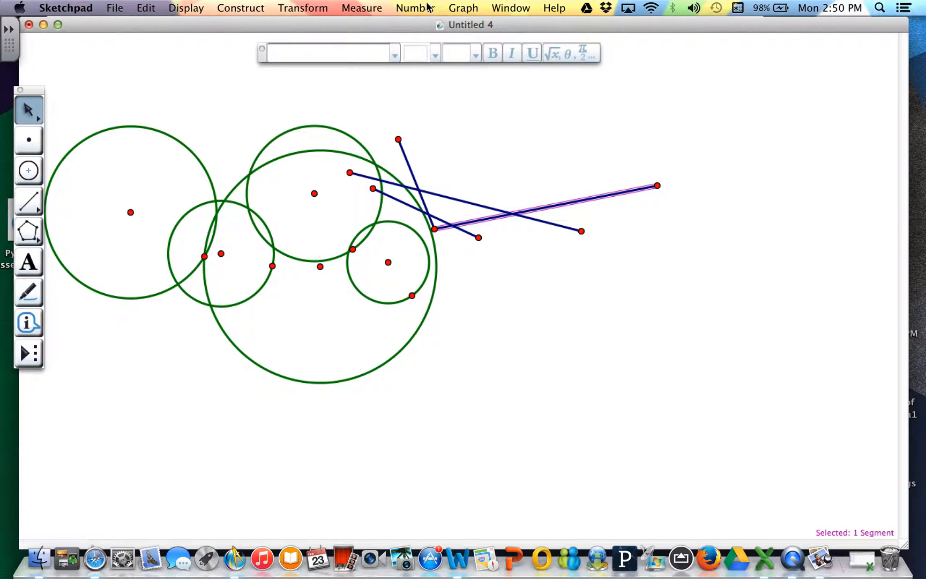
{"action": "left_click", "coordinate": [376, 6]}
{"action": "left_click", "coordinate": [372, 29]}
Step: Measure the slopes of segment AB and the long descending segment that crosses it
{"action": "left_click_drag", "start_coordinate": [526, 141], "coordinate": [588, 233]}
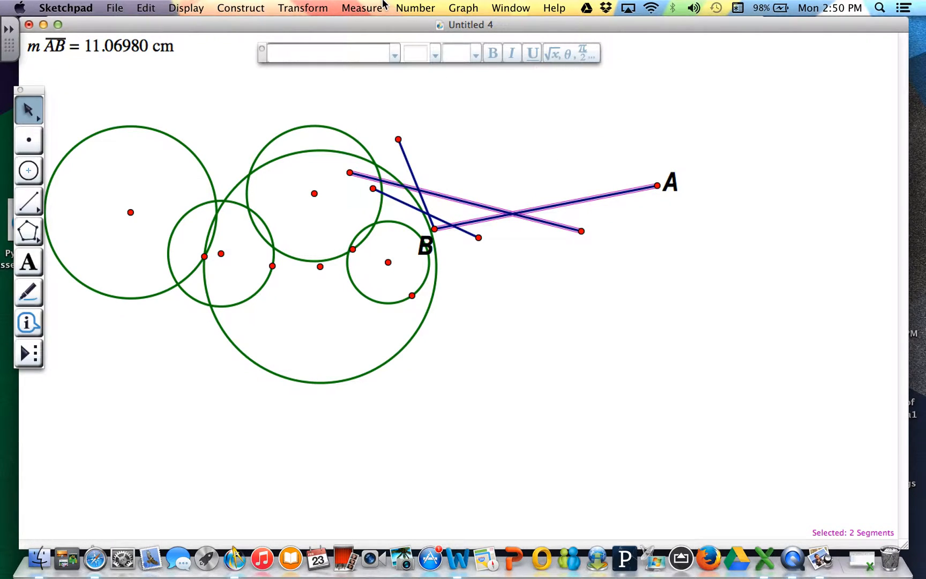
{"action": "left_click", "coordinate": [384, 6]}
{"action": "left_click", "coordinate": [391, 243]}
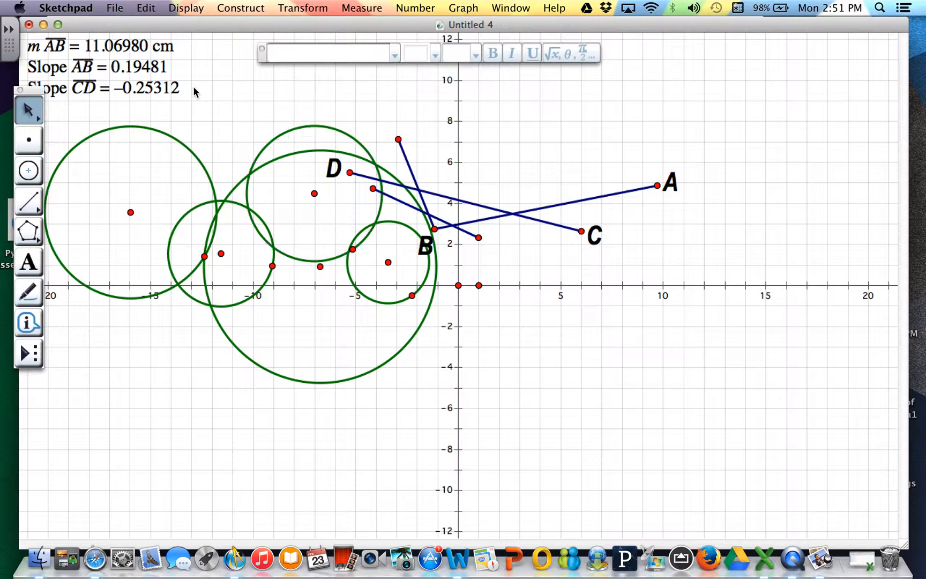
Step: Add a second, blank page to the sketch document through the document options
{"action": "left_click", "coordinate": [115, 8]}
{"action": "left_click", "coordinate": [150, 155]}
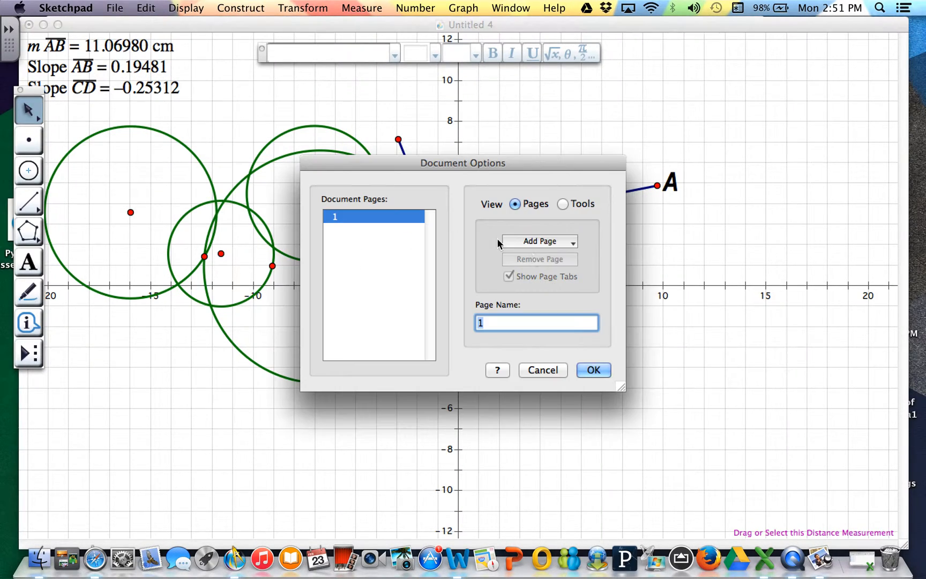
{"action": "left_click", "coordinate": [541, 241]}
{"action": "left_click", "coordinate": [543, 258]}
{"action": "left_click", "coordinate": [590, 370]}
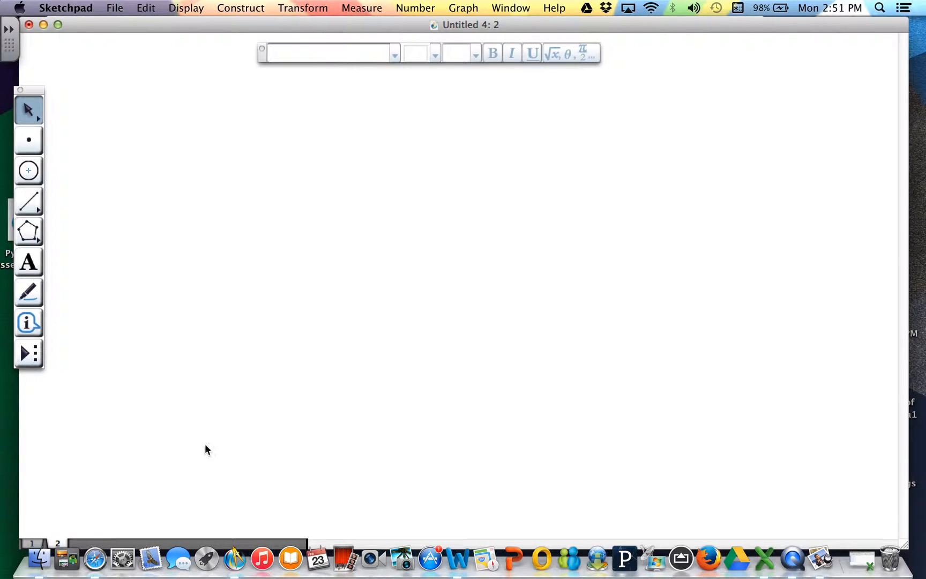
Step: View page 1 of the sketch document and return to the blank page 2
{"action": "left_click", "coordinate": [33, 545]}
{"action": "left_click", "coordinate": [68, 558]}
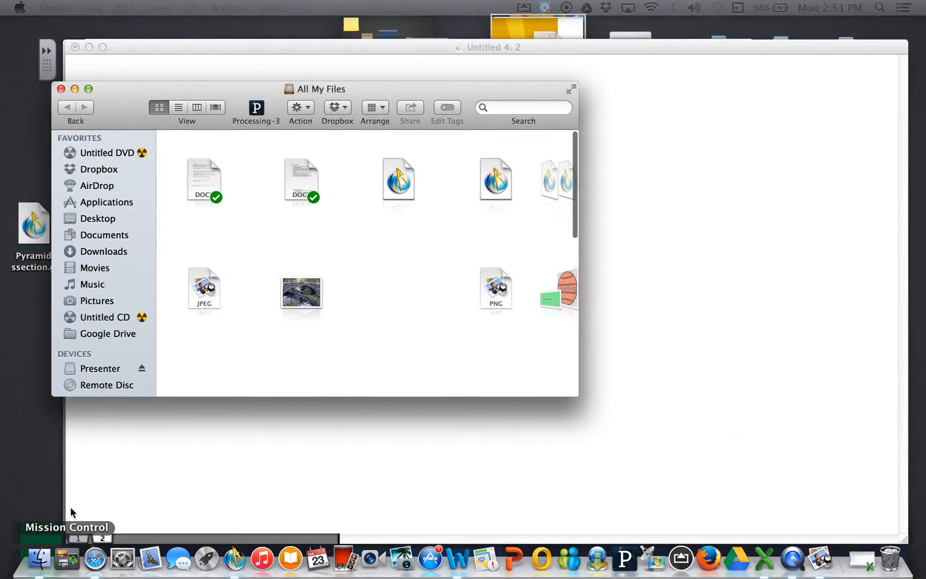
{"action": "left_click", "coordinate": [365, 389]}
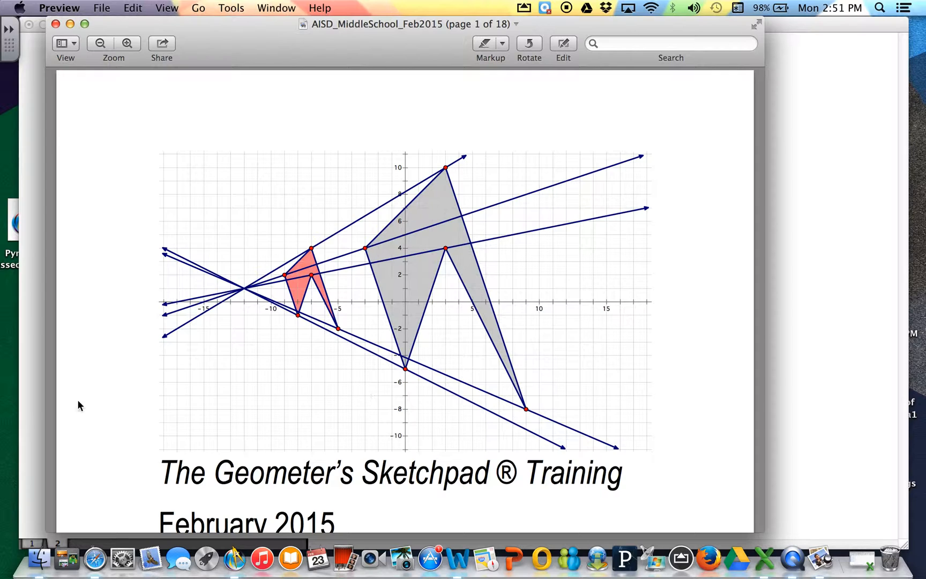
{"action": "left_click", "coordinate": [234, 561]}
{"action": "left_click", "coordinate": [27, 543]}
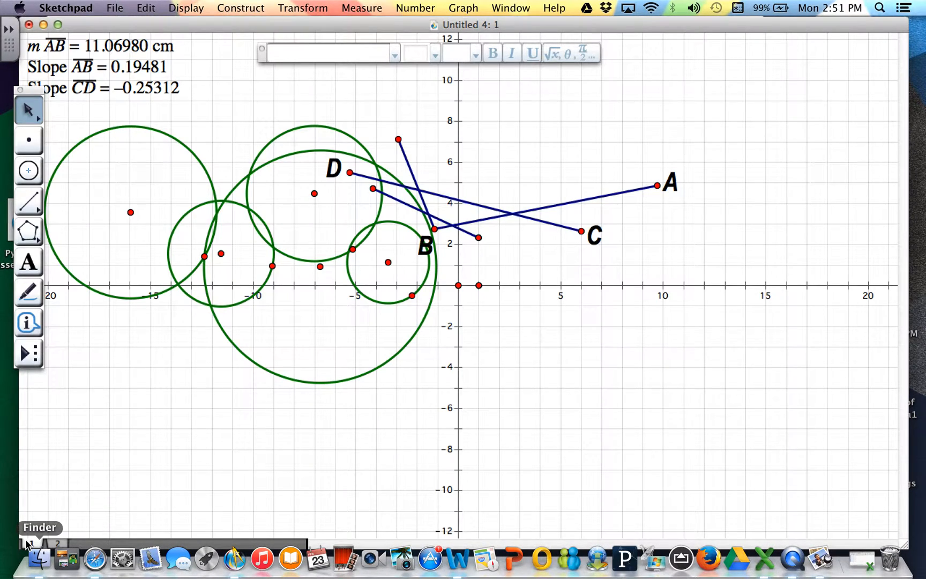
{"action": "left_click", "coordinate": [59, 550]}
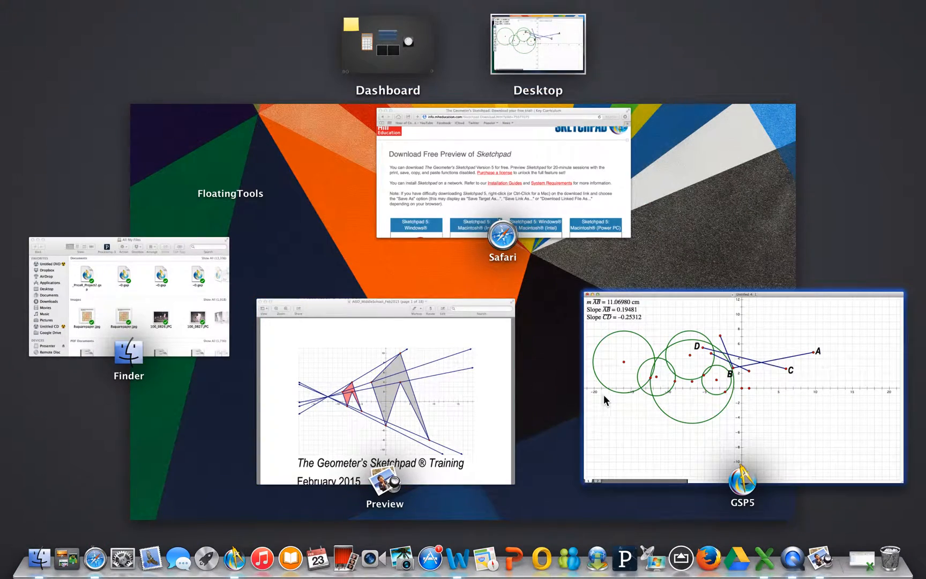
{"action": "left_click", "coordinate": [669, 399]}
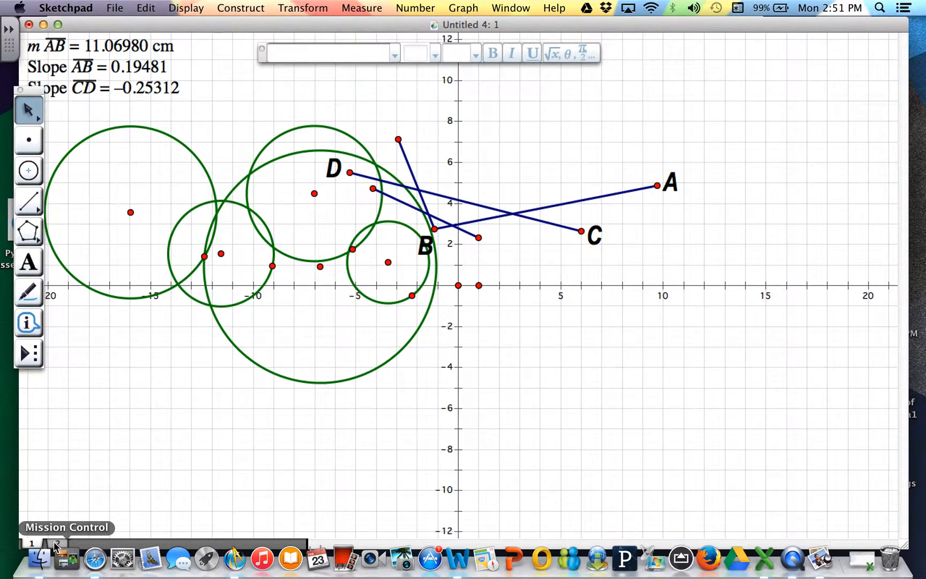
{"action": "left_click", "coordinate": [56, 544]}
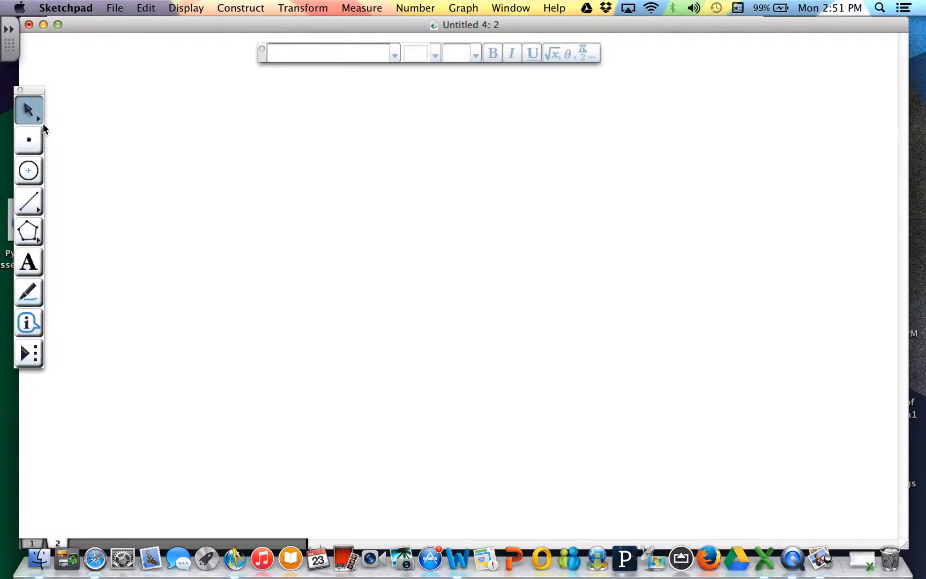
Step: Show the variants of the Selection Arrow tool and keep the standard arrow active
{"action": "left_click", "coordinate": [35, 114]}
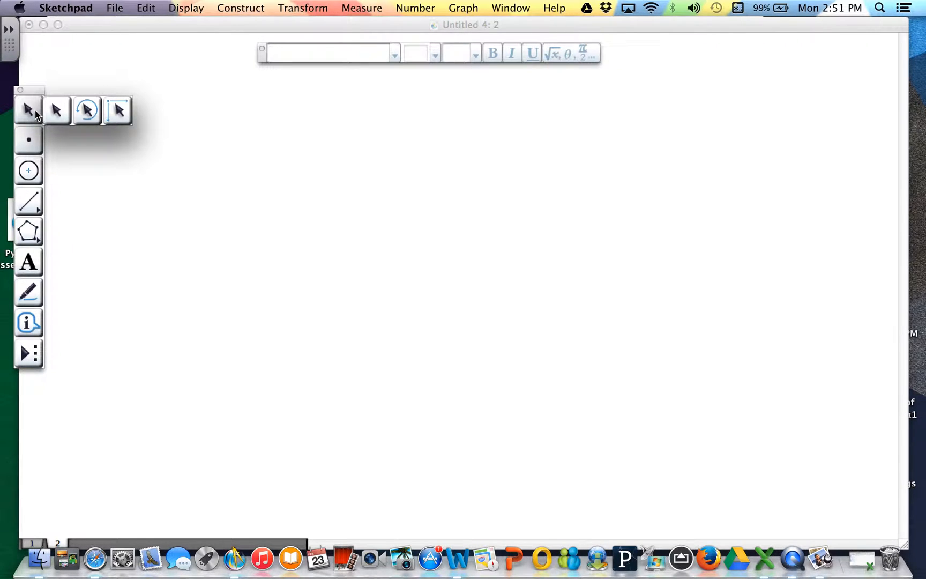
{"action": "mouse_move", "coordinate": [36, 109]}
{"action": "left_mouse_down"}
{"action": "mouse_move", "coordinate": [118, 115]}
{"action": "mouse_move", "coordinate": [28, 116]}
{"action": "left_mouse_up"}
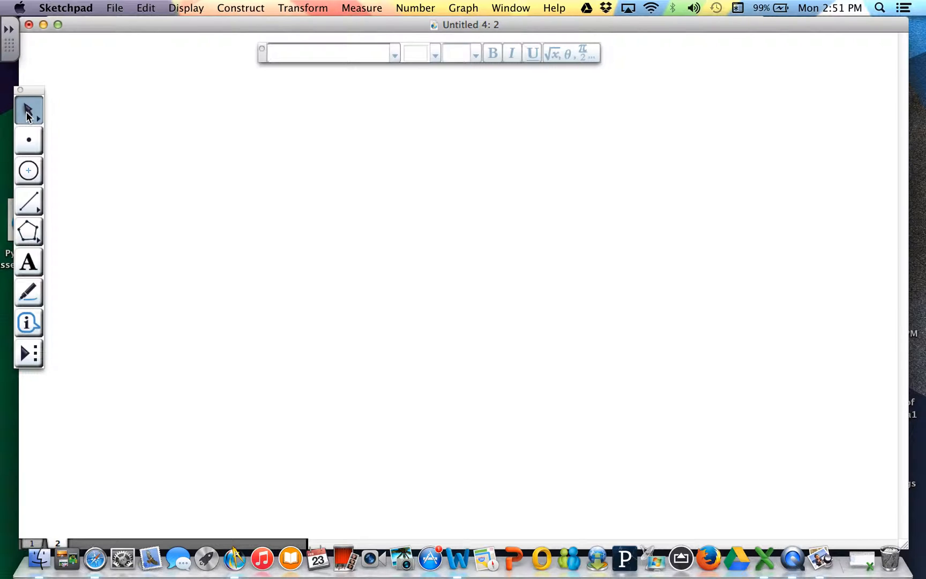
Step: Place nine free points scattered across the upper and middle area of page 2 with the Point tool
{"action": "left_click", "coordinate": [29, 140]}
{"action": "left_click", "coordinate": [244, 160]}
{"action": "left_click", "coordinate": [184, 122]}
{"action": "left_click", "coordinate": [393, 147]}
{"action": "left_click", "coordinate": [300, 247]}
{"action": "left_click", "coordinate": [59, 148]}
{"action": "left_click_drag", "start_coordinate": [59, 148], "coordinate": [536, 316]}
{"action": "left_click", "coordinate": [519, 209]}
{"action": "left_click", "coordinate": [527, 142]}
{"action": "left_click", "coordinate": [659, 157]}
{"action": "left_click", "coordinate": [605, 255]}
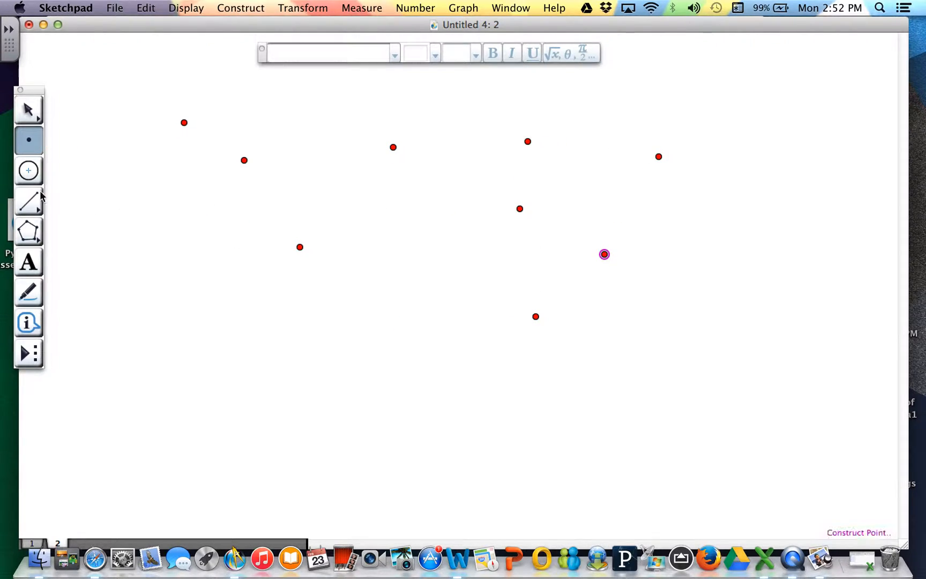
Step: Draw one circle in the empty lower-left area and another centred on the upper-left point passing through its nearest neighbouring point
{"action": "left_click", "coordinate": [34, 176]}
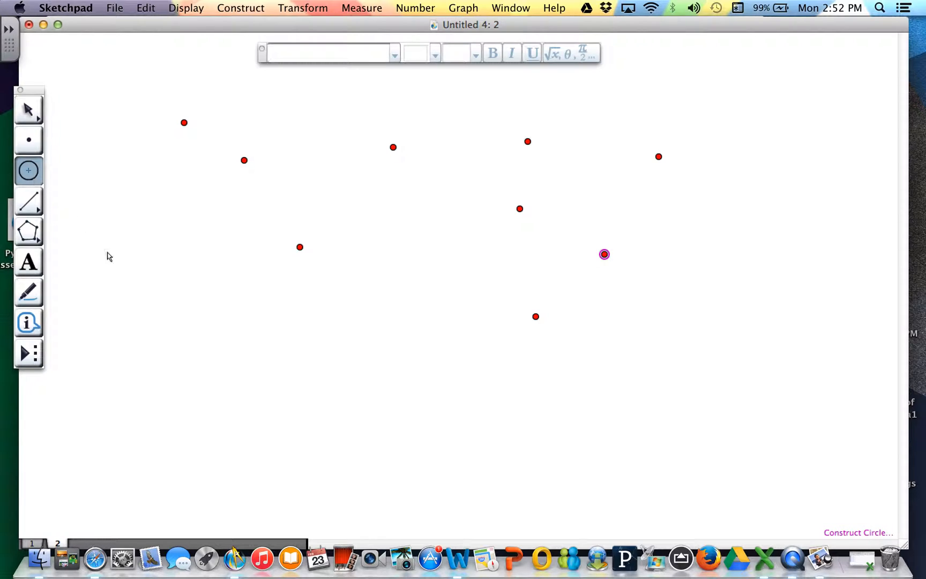
{"action": "left_click_drag", "start_coordinate": [130, 341], "coordinate": [176, 386]}
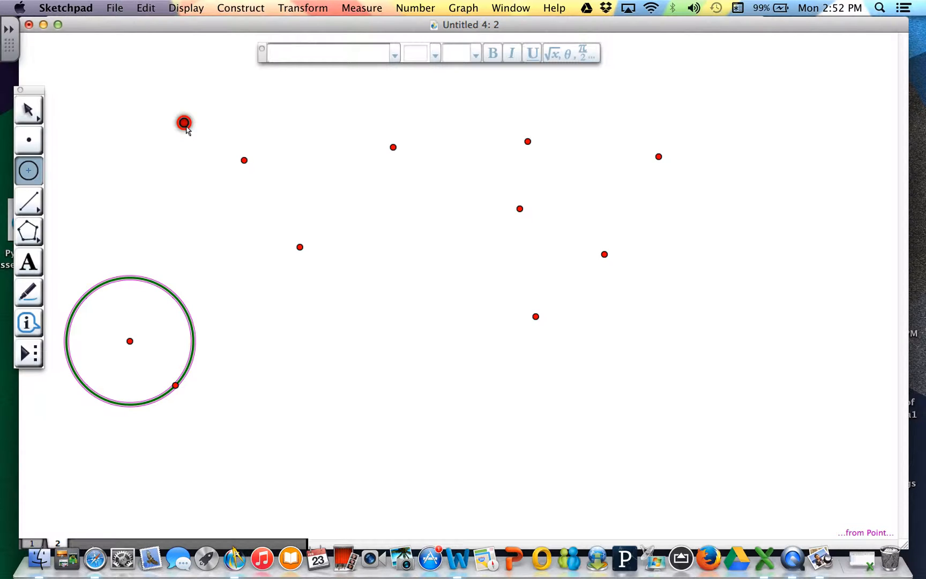
{"action": "left_click_drag", "start_coordinate": [184, 123], "coordinate": [244, 161]}
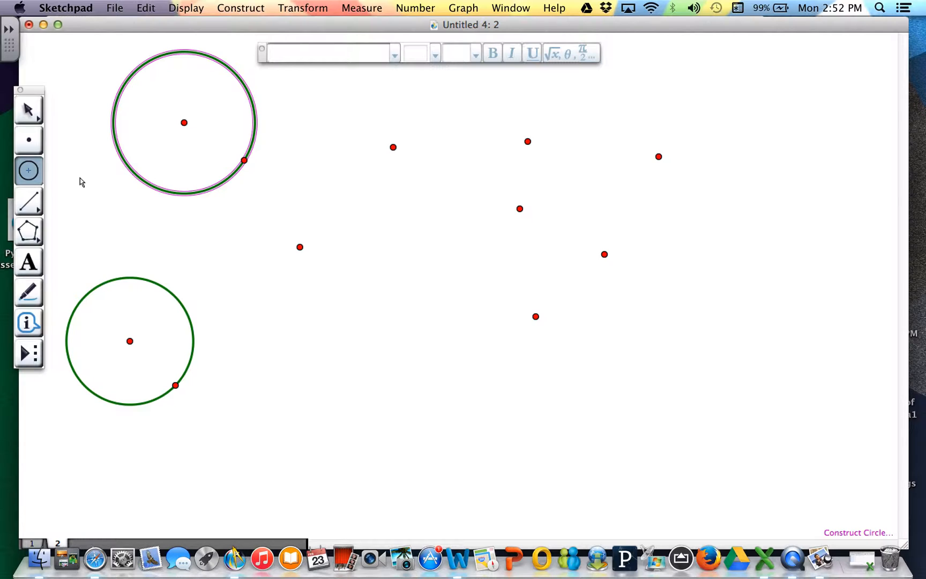
Step: Draw seven separate line segments scattered across page 2 with the Segment tool
{"action": "left_click_drag", "start_coordinate": [26, 203], "coordinate": [56, 206]}
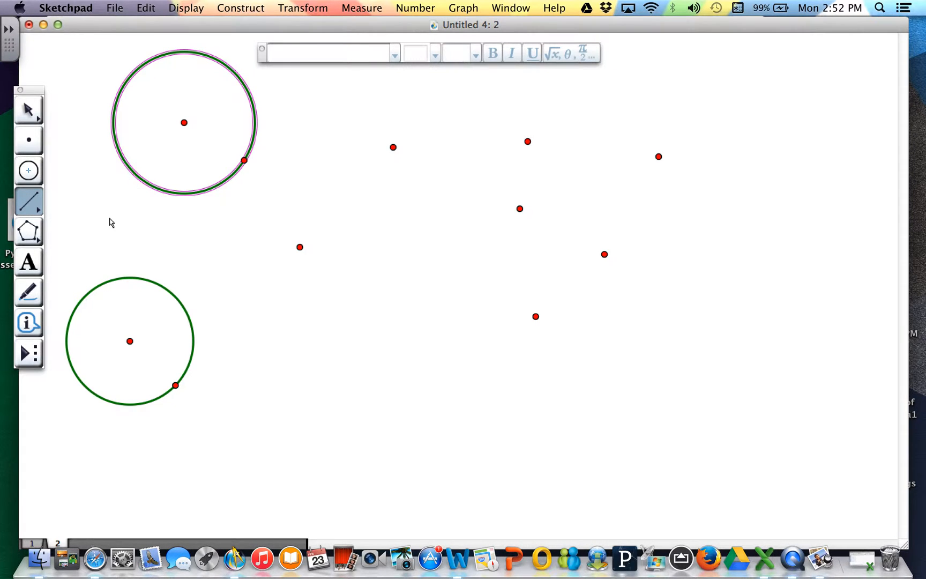
{"action": "left_click_drag", "start_coordinate": [109, 217], "coordinate": [238, 262]}
{"action": "left_click_drag", "start_coordinate": [328, 229], "coordinate": [433, 288]}
{"action": "left_click_drag", "start_coordinate": [478, 201], "coordinate": [345, 267]}
{"action": "left_click_drag", "start_coordinate": [337, 116], "coordinate": [488, 212]}
{"action": "left_click_drag", "start_coordinate": [676, 248], "coordinate": [420, 303]}
{"action": "left_click_drag", "start_coordinate": [340, 352], "coordinate": [216, 316]}
{"action": "left_click_drag", "start_coordinate": [277, 295], "coordinate": [300, 454]}
Step: Draw three rays across the upper part of the page, one of them running nearly vertically, with the Ray tool
{"action": "left_click_drag", "start_coordinate": [29, 202], "coordinate": [91, 209]}
{"action": "mouse_move", "coordinate": [471, 234]}
{"action": "left_mouse_down"}
{"action": "mouse_move", "coordinate": [513, 186]}
{"action": "mouse_move", "coordinate": [589, 165]}
{"action": "left_mouse_up"}
{"action": "left_click_drag", "start_coordinate": [740, 333], "coordinate": [736, 229]}
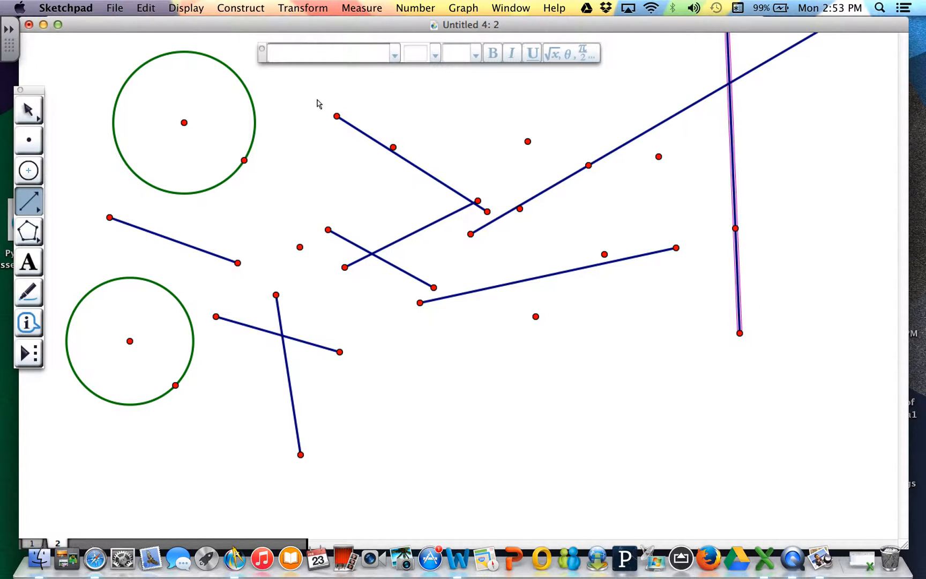
{"action": "left_click_drag", "start_coordinate": [260, 120], "coordinate": [386, 86]}
Step: Draw four long lines crossing the middle of the page with the Line tool
{"action": "left_click_drag", "start_coordinate": [29, 202], "coordinate": [118, 202]}
{"action": "left_click_drag", "start_coordinate": [504, 426], "coordinate": [629, 301]}
{"action": "left_click_drag", "start_coordinate": [698, 414], "coordinate": [473, 309]}
{"action": "mouse_move", "coordinate": [216, 384]}
{"action": "left_mouse_down"}
{"action": "mouse_move", "coordinate": [252, 322]}
{"action": "mouse_move", "coordinate": [389, 249]}
{"action": "left_mouse_up"}
{"action": "left_click_drag", "start_coordinate": [705, 368], "coordinate": [452, 331]}
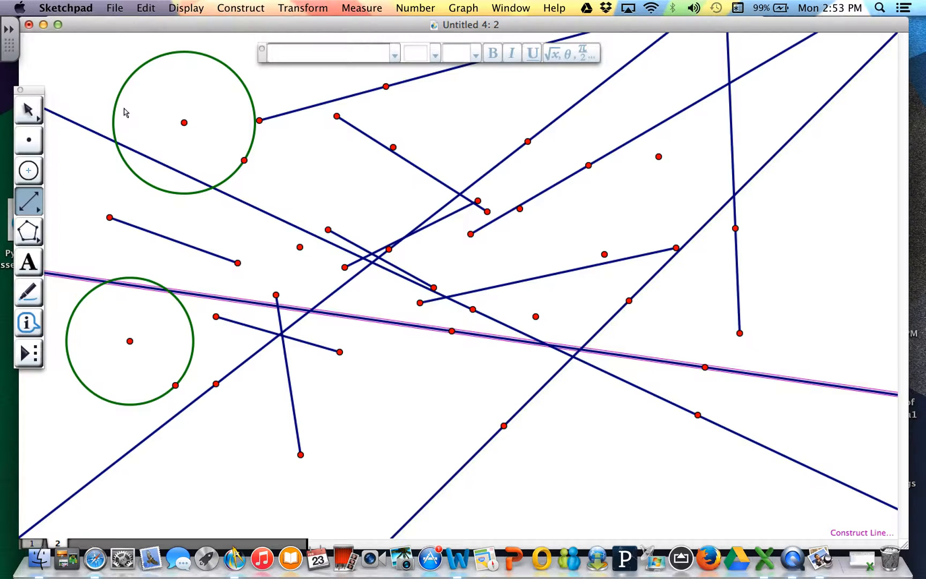
Step: Check the page setup, preview the printout in Fit to Page and Actual Size, and cancel without printing
{"action": "left_click", "coordinate": [119, 8]}
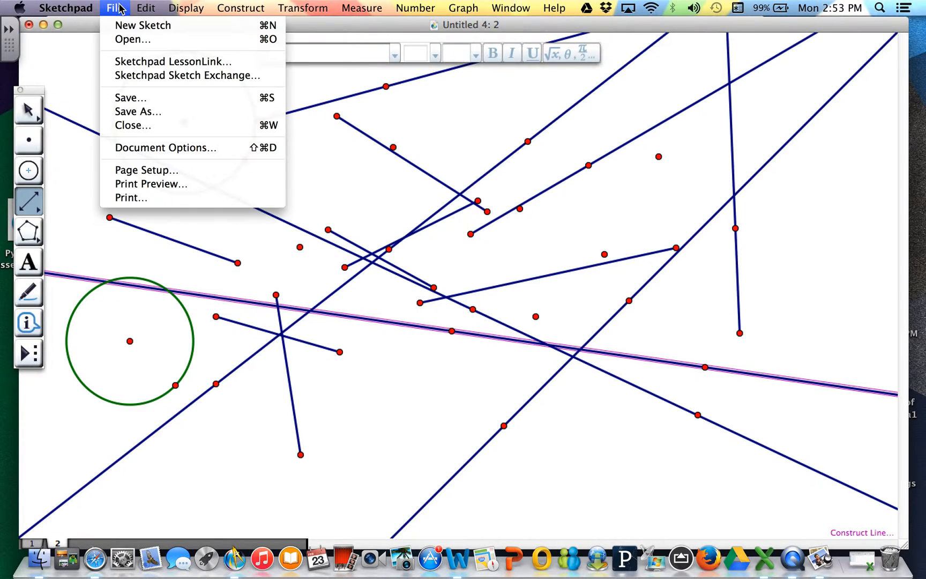
{"action": "left_click", "coordinate": [138, 170]}
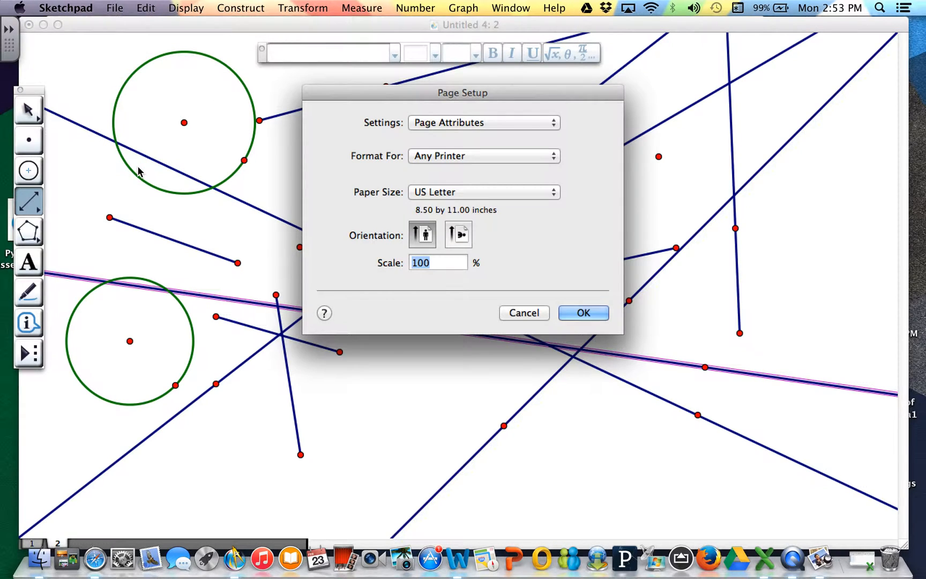
{"action": "left_click", "coordinate": [513, 315]}
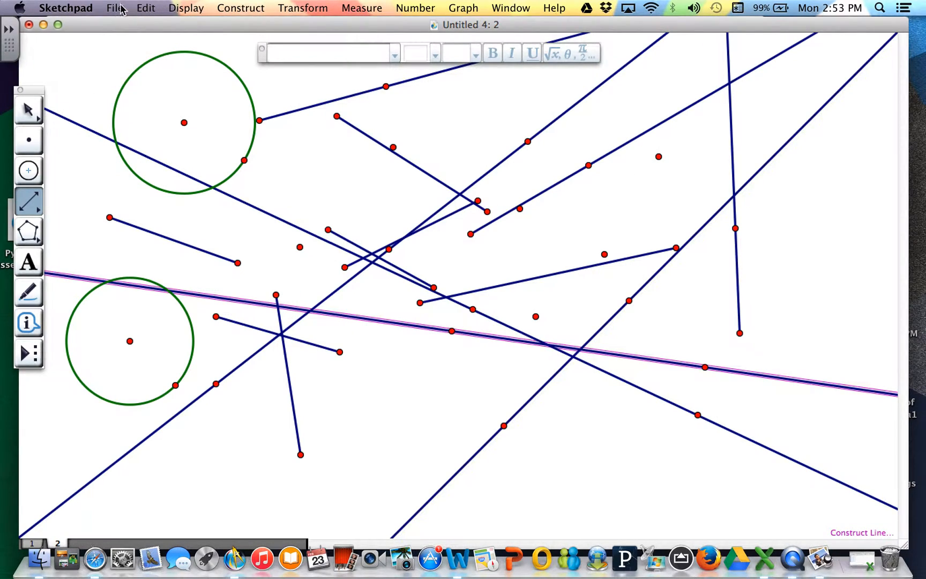
{"action": "left_click", "coordinate": [115, 7]}
{"action": "left_click", "coordinate": [124, 184]}
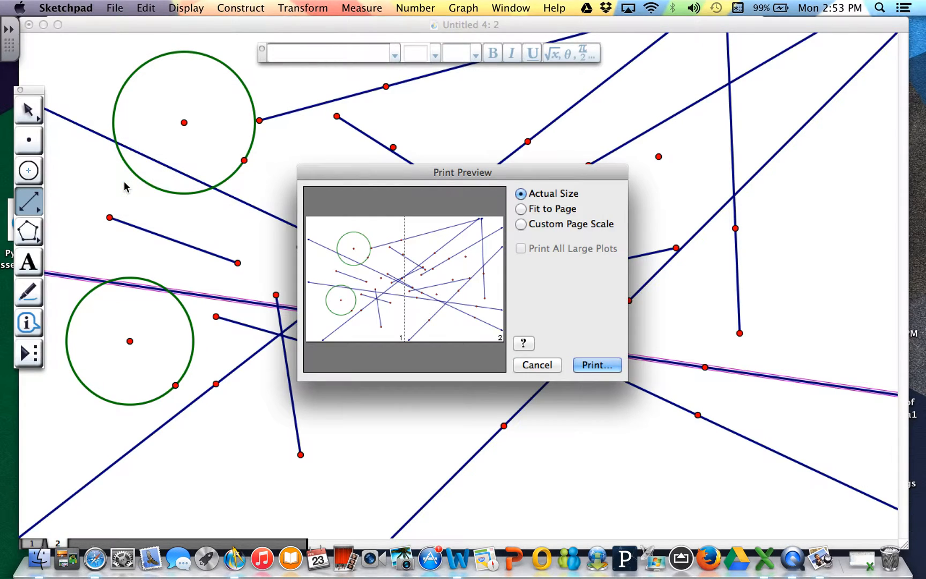
{"action": "left_click", "coordinate": [528, 209]}
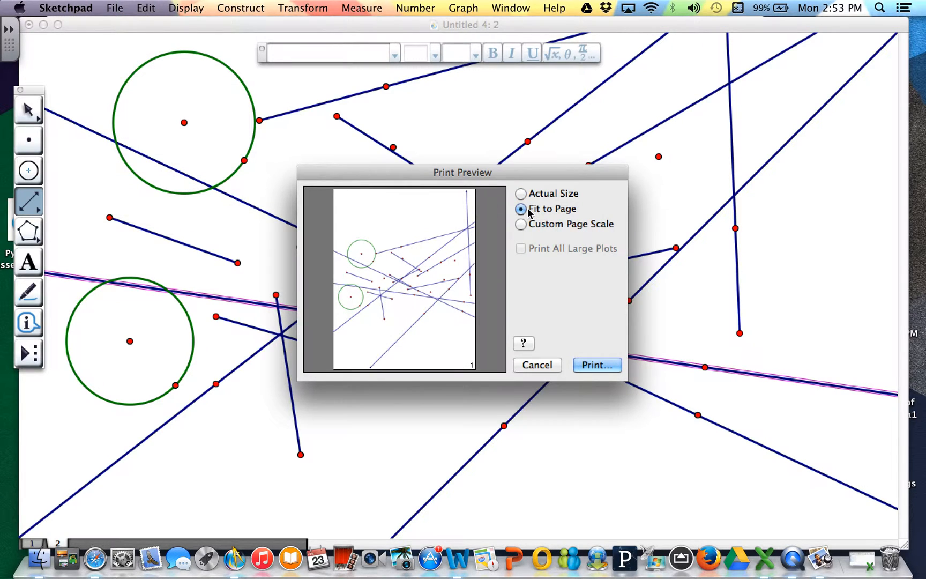
{"action": "left_click", "coordinate": [531, 197]}
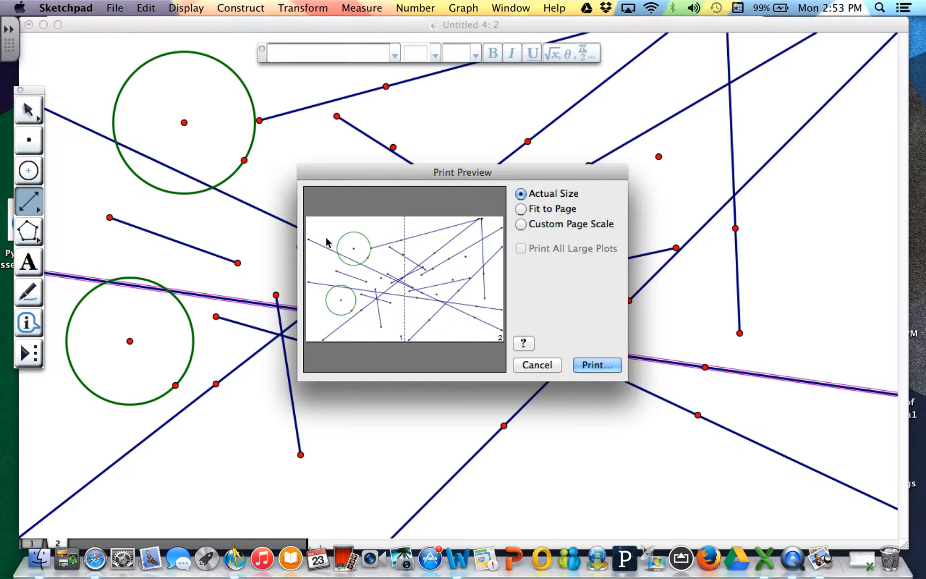
{"action": "left_click", "coordinate": [551, 365]}
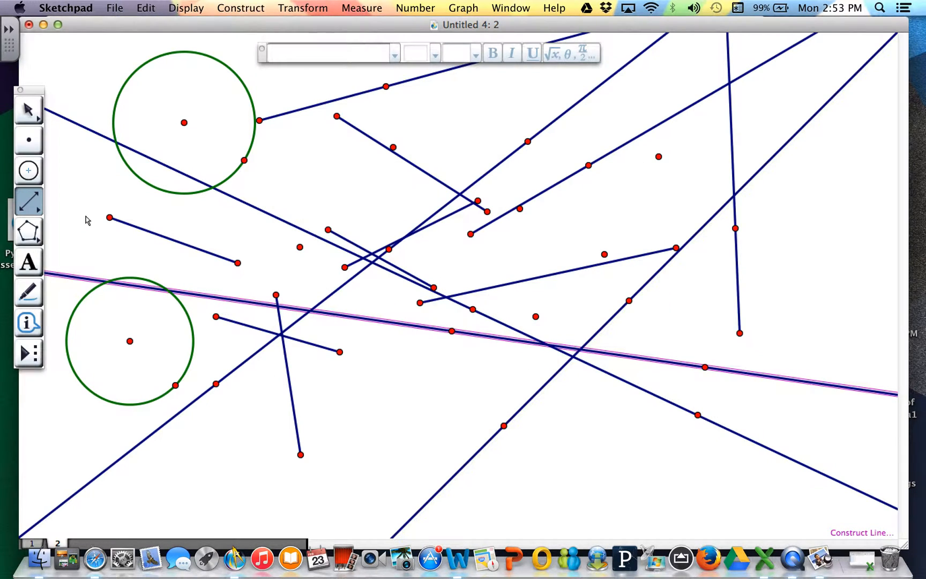
Step: Undo the drawn lines and rays and most of the segments one after another
{"action": "key", "text": "super+z"}
{"action": "key", "text": "super+z"}
{"action": "key", "text": "super+z"}
{"action": "key", "text": "super+z"}
{"action": "key", "text": "super+z"}
{"action": "key", "text": "super+z"}
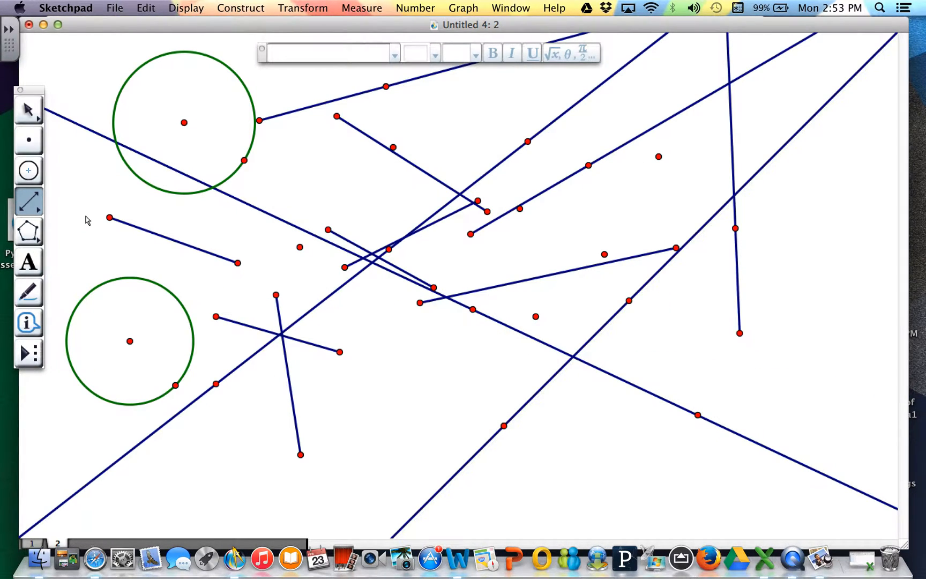
{"action": "key", "text": "super+z"}
{"action": "key", "text": "super+z"}
{"action": "key", "text": "super+z"}
{"action": "key", "text": "super+z"}
{"action": "key", "text": "super+z"}
{"action": "key", "text": "super+z"}
{"action": "key", "text": "super+z"}
{"action": "key", "text": "super+z"}
{"action": "key", "text": "super+z"}
{"action": "key", "text": "super+z"}
{"action": "key", "text": "super+z"}
{"action": "key", "text": "super+z"}
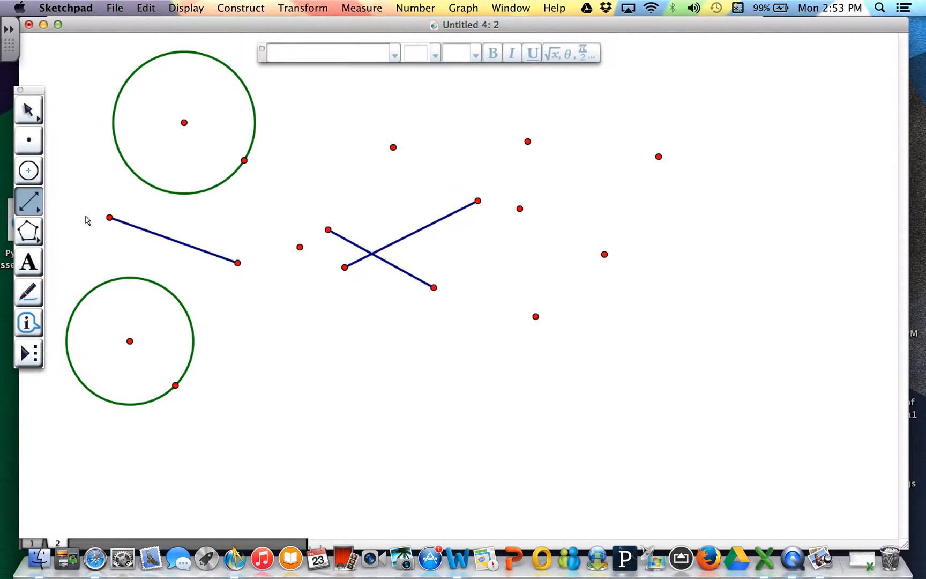
{"action": "key", "text": "super+z"}
{"action": "key", "text": "super+z"}
Step: Redo the undone segments, rays and lines
{"action": "key", "text": "super+r"}
{"action": "key", "text": "super+r"}
{"action": "key", "text": "super+r"}
{"action": "key", "text": "super+r"}
{"action": "key", "text": "super+r"}
{"action": "key", "text": "super+r"}
{"action": "key", "text": "super+r"}
{"action": "key", "text": "super+r"}
{"action": "key", "text": "super+r"}
{"action": "key", "text": "super+r"}
{"action": "key", "text": "super+r"}
{"action": "key", "text": "super+r"}
{"action": "key", "text": "super+r"}
{"action": "key", "text": "super+r"}
{"action": "key", "text": "super+r"}
Step: Undo all constructions on page 2, including the circles and free points, until the page is blank
{"action": "key", "text": "super+z"}
{"action": "key", "text": "super+z"}
{"action": "key", "text": "super+z"}
{"action": "key", "text": "super+z"}
{"action": "key", "text": "super+z"}
{"action": "key", "text": "super+z"}
{"action": "key", "text": "super+z"}
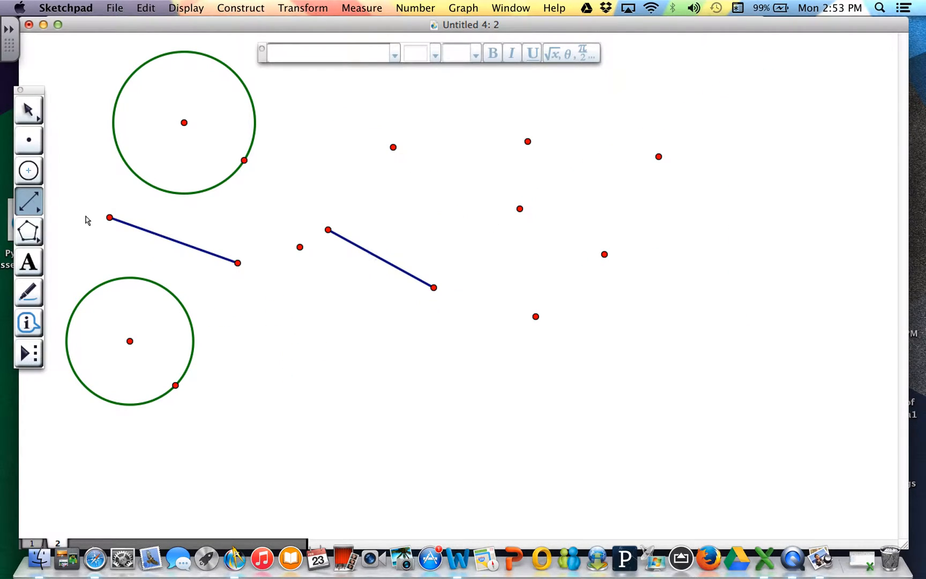
{"action": "key", "text": "super+z"}
{"action": "key", "text": "super+z"}
{"action": "key", "text": "super+z"}
{"action": "key", "text": "super+z"}
{"action": "key", "text": "super+z"}
{"action": "key", "text": "super+z"}
{"action": "key", "text": "super+z"}
{"action": "key", "text": "super+z"}
{"action": "key", "text": "super+z"}
{"action": "key", "text": "super+z"}
{"action": "key", "text": "super+z"}
{"action": "key", "text": "super+z"}
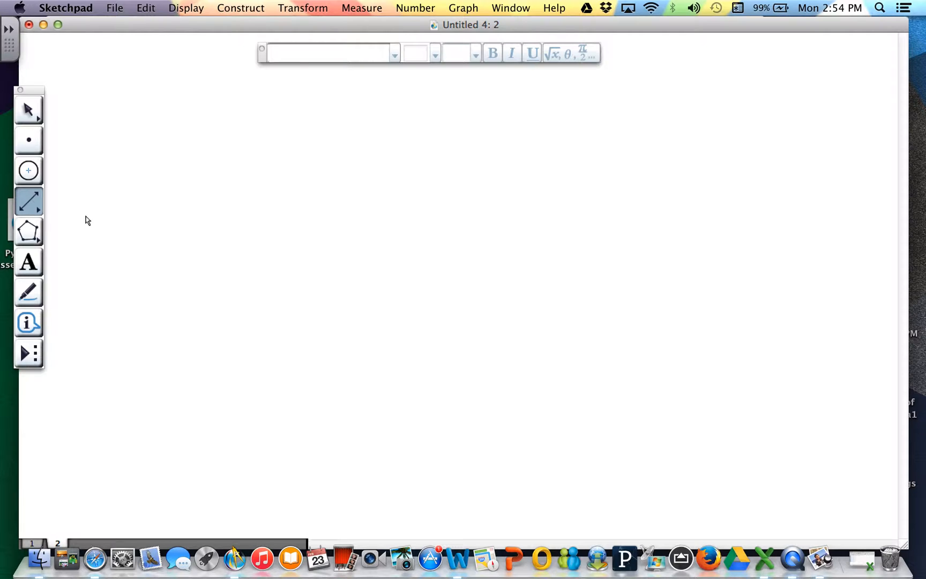
Step: Draw a filled five-sided polygon with edges in the left half of the page, using the interior-and-edges Polygon tool
{"action": "left_click", "coordinate": [18, 232]}
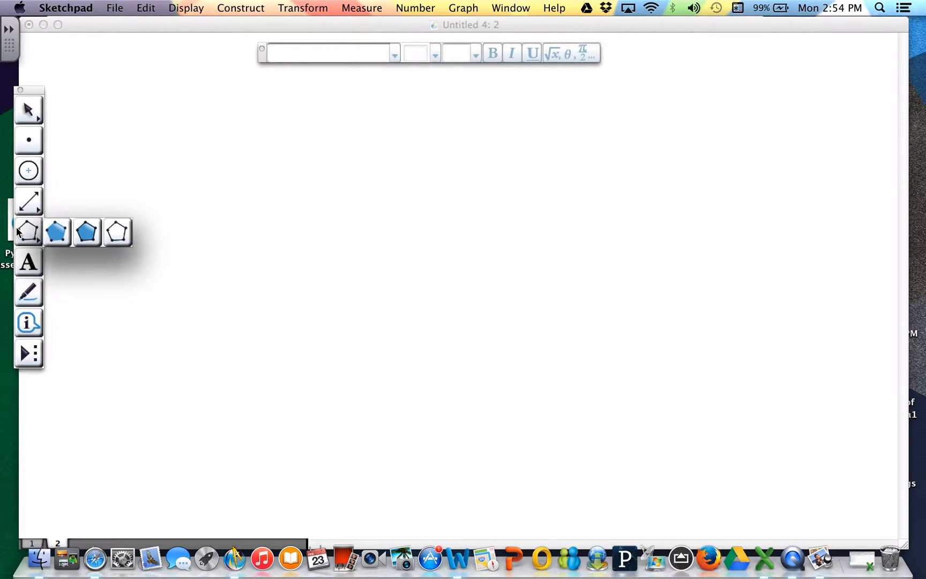
{"action": "left_click", "coordinate": [86, 234]}
{"action": "left_click_drag", "start_coordinate": [29, 231], "coordinate": [94, 231]}
{"action": "left_click", "coordinate": [224, 208]}
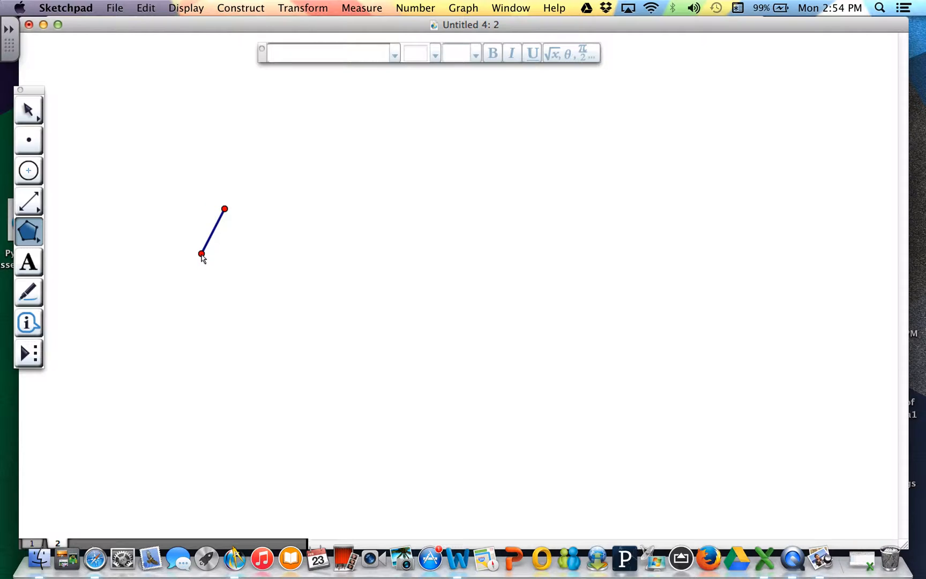
{"action": "left_click", "coordinate": [202, 254]}
{"action": "left_click", "coordinate": [240, 313]}
{"action": "left_click", "coordinate": [324, 269]}
{"action": "left_click", "coordinate": [309, 206]}
{"action": "left_click", "coordinate": [225, 210]}
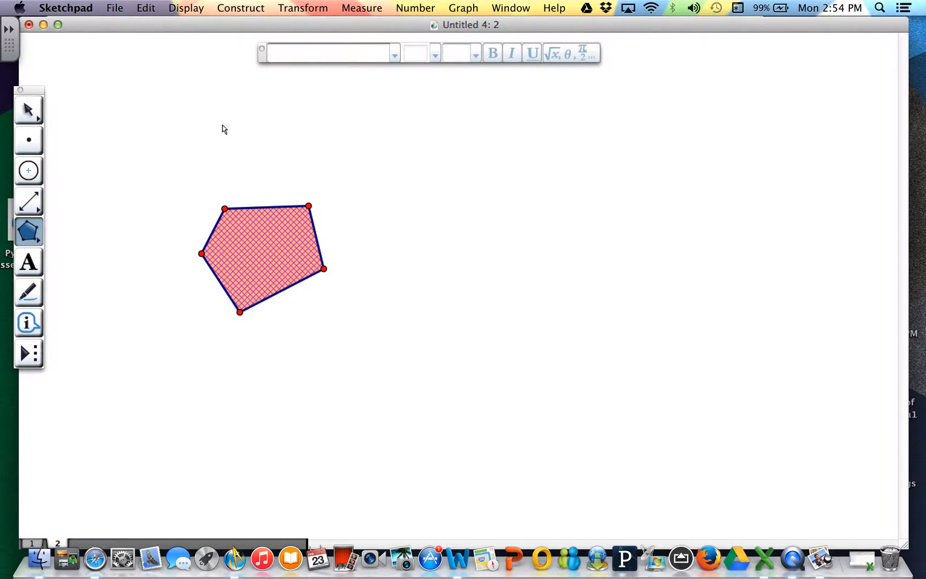
Step: Draw a second, larger filled pentagon with edges in the centre of the page
{"action": "left_click", "coordinate": [502, 168]}
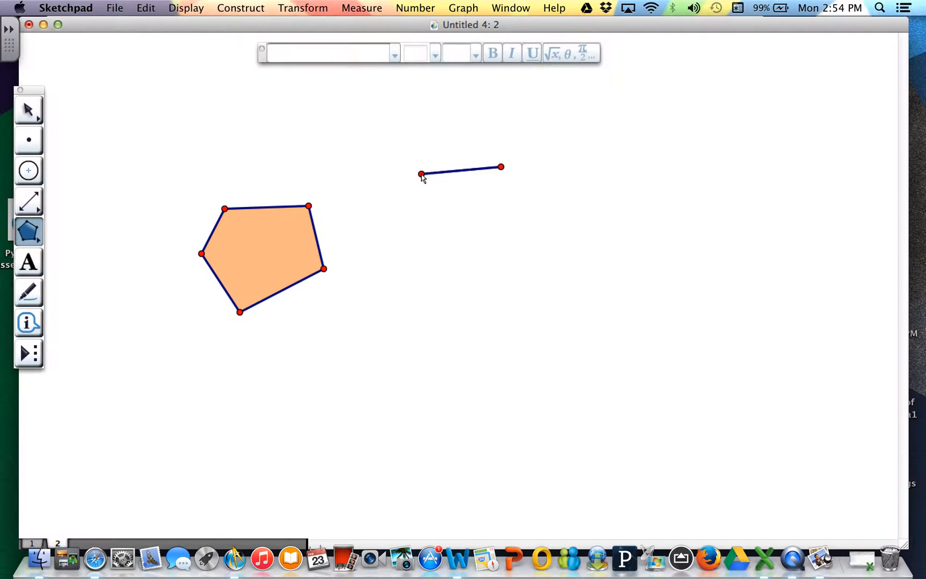
{"action": "left_click", "coordinate": [422, 174]}
{"action": "left_click", "coordinate": [423, 252]}
{"action": "left_click", "coordinate": [520, 294]}
{"action": "left_click", "coordinate": [577, 198]}
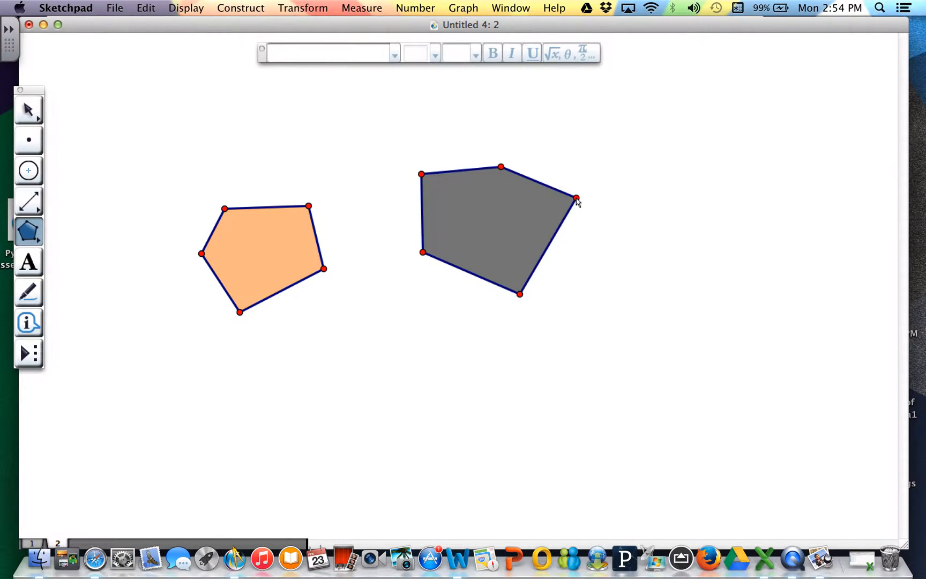
{"action": "left_click", "coordinate": [494, 168]}
{"action": "left_click", "coordinate": [501, 167]}
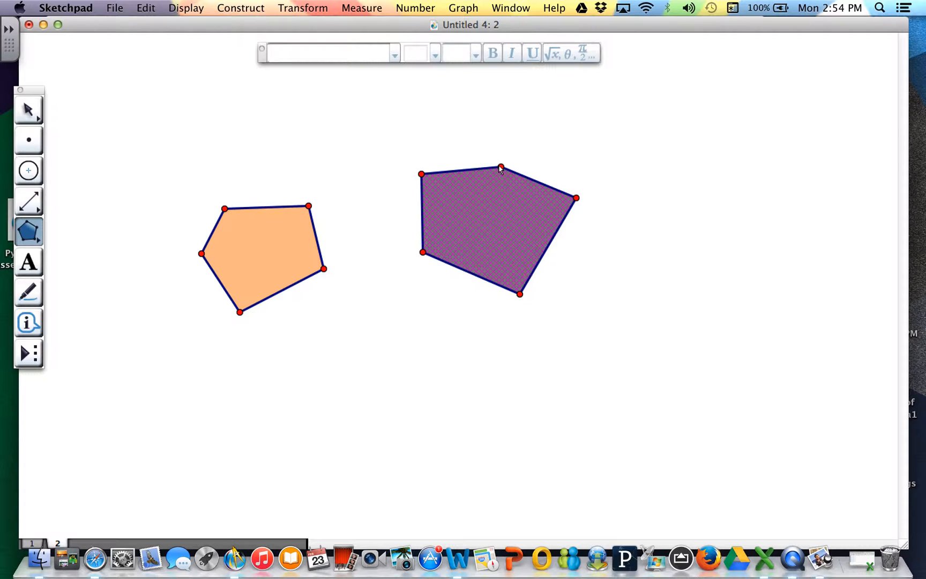
Step: Draw a small five-sided polygon without edges above and left of the orange one, using the interior-only Polygon tool
{"action": "left_click_drag", "start_coordinate": [28, 231], "coordinate": [57, 235]}
{"action": "left_click", "coordinate": [129, 158]}
{"action": "left_click", "coordinate": [127, 204]}
{"action": "left_click", "coordinate": [211, 194]}
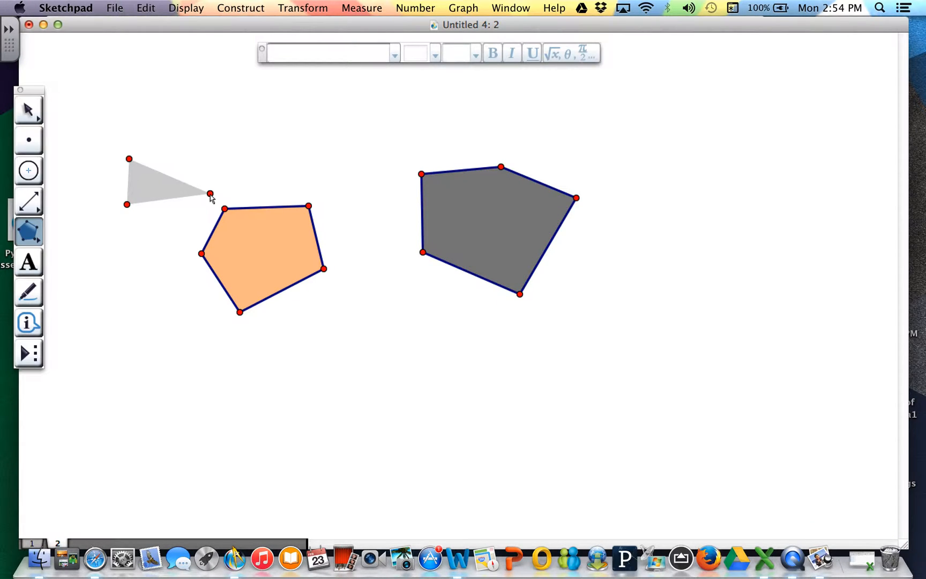
{"action": "left_click", "coordinate": [204, 141]}
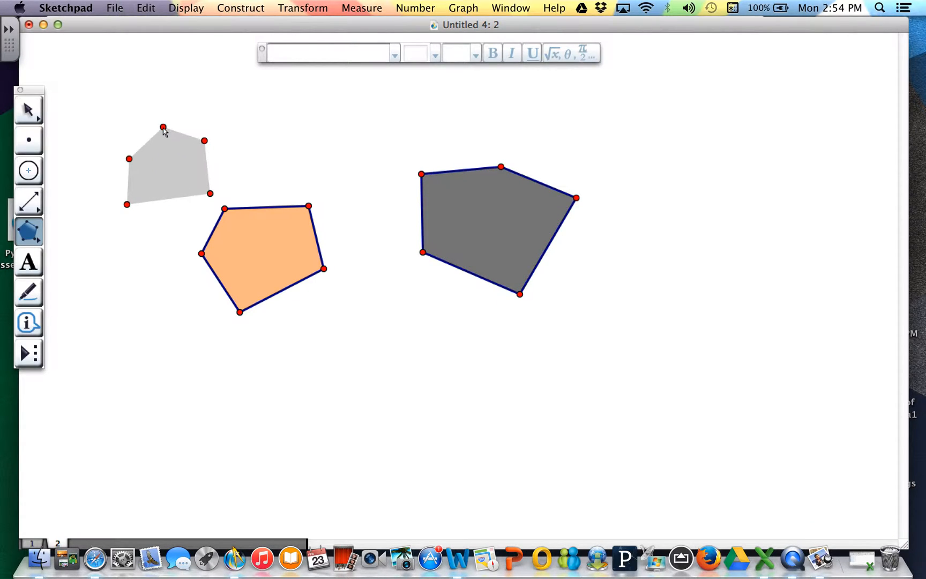
{"action": "left_click", "coordinate": [130, 159]}
Step: Draw an unfilled five-sided polygon to the right of the dark grey pentagon, using the edges-only Polygon tool
{"action": "left_click_drag", "start_coordinate": [39, 242], "coordinate": [119, 231]}
{"action": "left_click", "coordinate": [684, 165]}
{"action": "left_click", "coordinate": [640, 240]}
{"action": "left_click", "coordinate": [731, 300]}
{"action": "left_click", "coordinate": [808, 197]}
{"action": "left_click", "coordinate": [771, 124]}
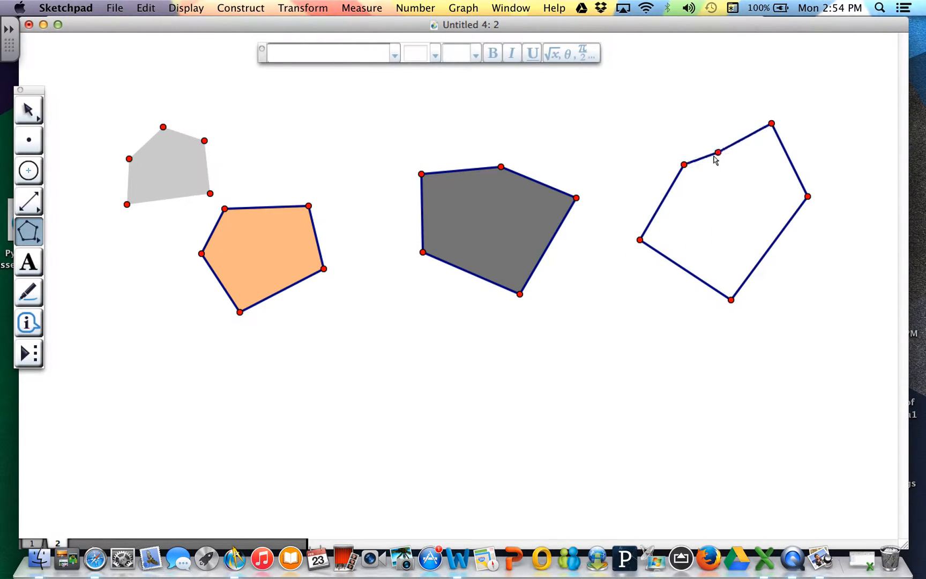
{"action": "left_click", "coordinate": [684, 166]}
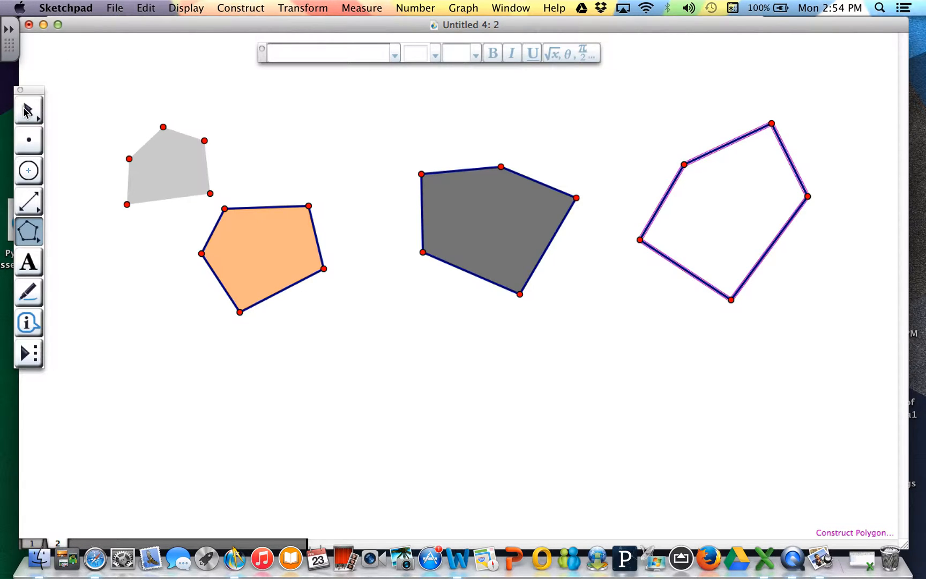
Step: Set the Polygon tool back to its interior-and-edges variant and activate the Selection Arrow tool
{"action": "left_click", "coordinate": [27, 111]}
{"action": "left_click", "coordinate": [26, 236]}
{"action": "left_click_drag", "start_coordinate": [24, 242], "coordinate": [89, 233]}
{"action": "left_click", "coordinate": [30, 110]}
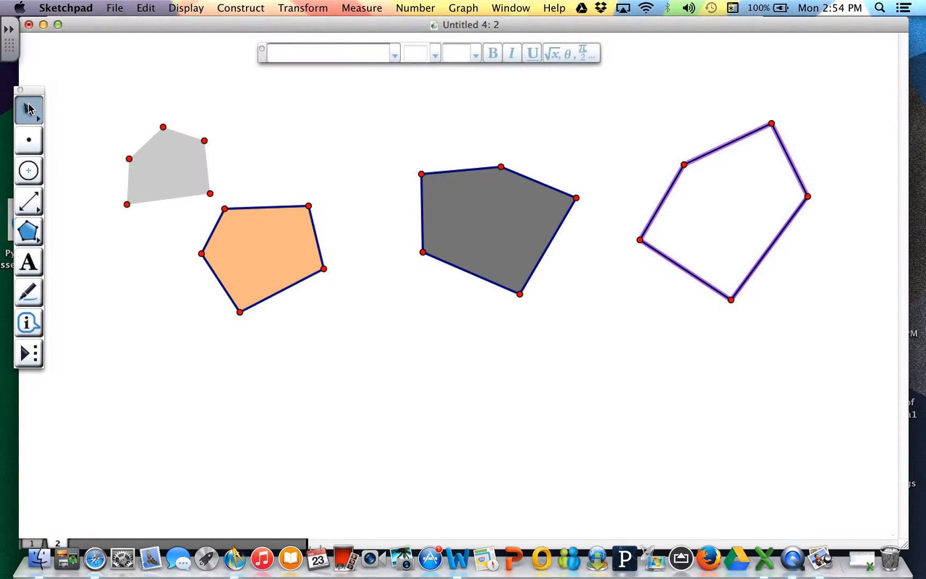
Step: Move the dark grey pentagon's top vertex upward and construct midpoints on all five of its sides
{"action": "left_click", "coordinate": [275, 110]}
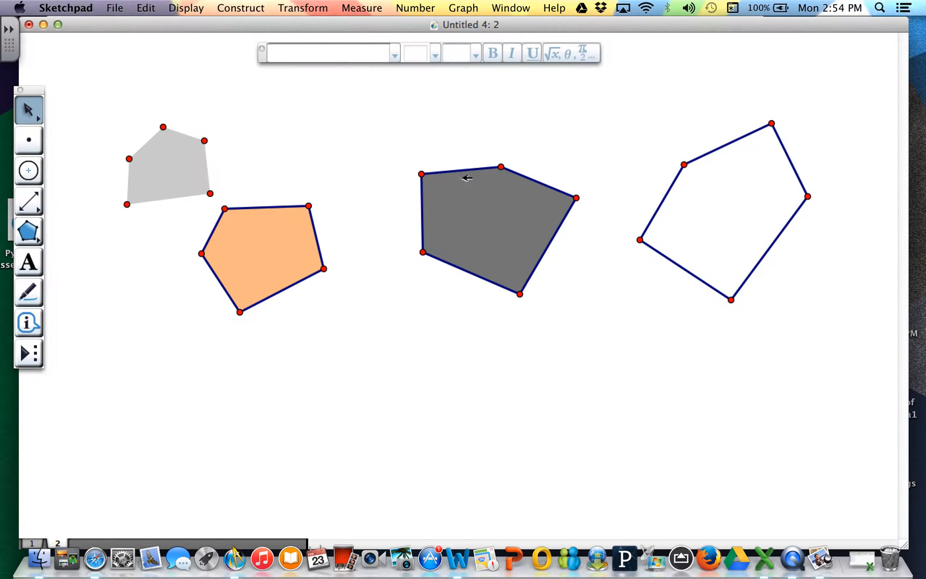
{"action": "left_click_drag", "start_coordinate": [501, 167], "coordinate": [504, 126]}
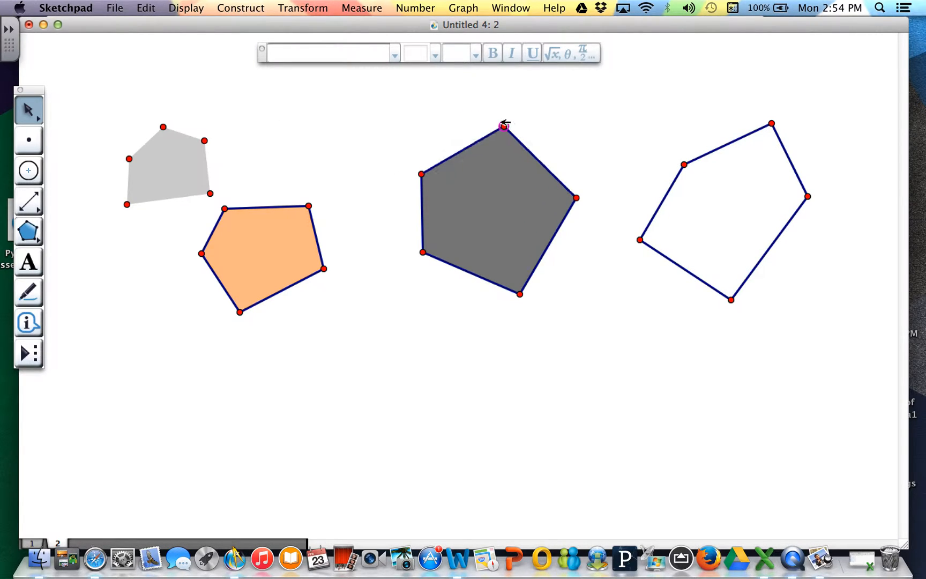
{"action": "left_click", "coordinate": [475, 143]}
{"action": "left_click", "coordinate": [523, 152]}
{"action": "left_click", "coordinate": [558, 225]}
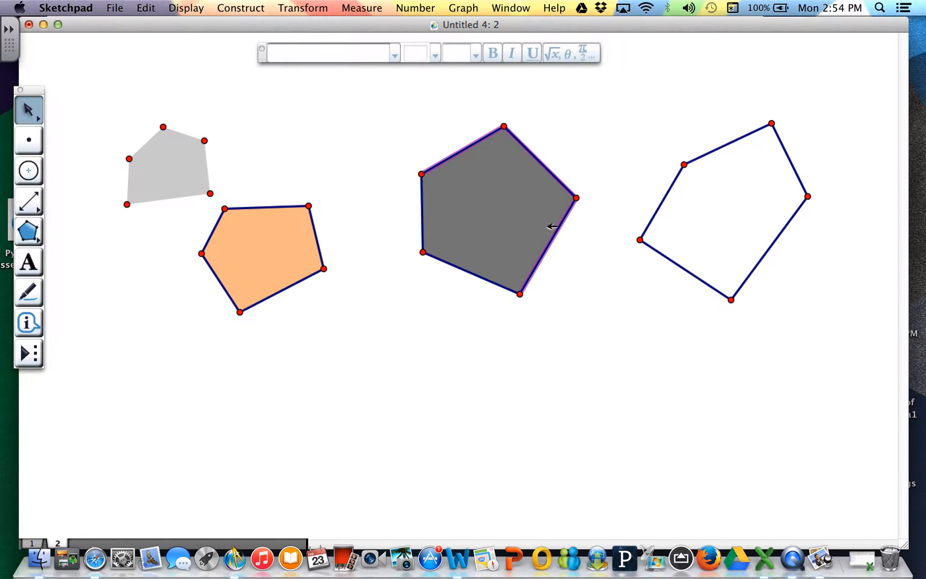
{"action": "left_click", "coordinate": [469, 271]}
{"action": "left_click", "coordinate": [427, 216]}
{"action": "left_click", "coordinate": [251, 13]}
{"action": "left_click", "coordinate": [249, 39]}
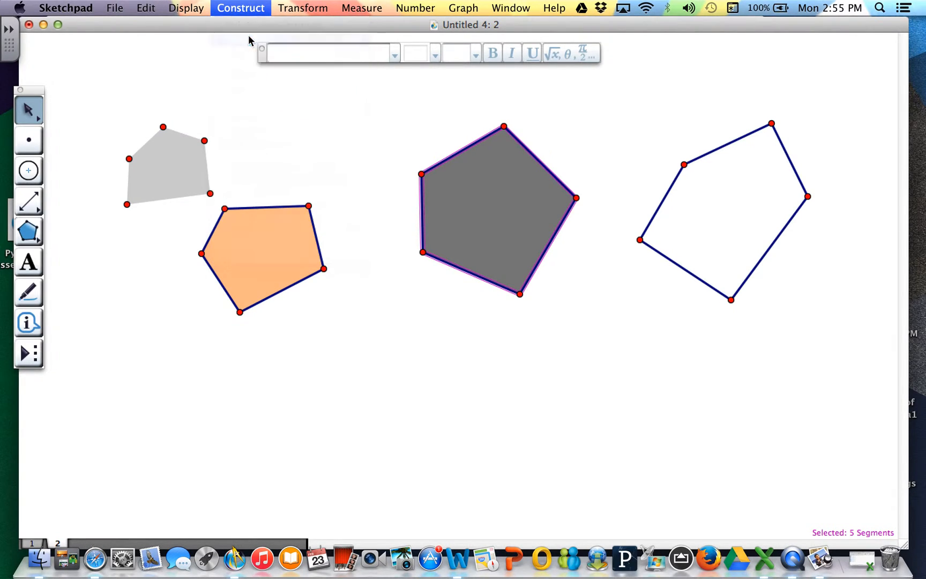
Step: Reshape the dark grey pentagon by moving its top vertex higher and its upper-left vertex outward, and clear the selection
{"action": "left_click", "coordinate": [562, 138]}
{"action": "left_click_drag", "start_coordinate": [504, 127], "coordinate": [502, 97]}
{"action": "left_click", "coordinate": [422, 174]}
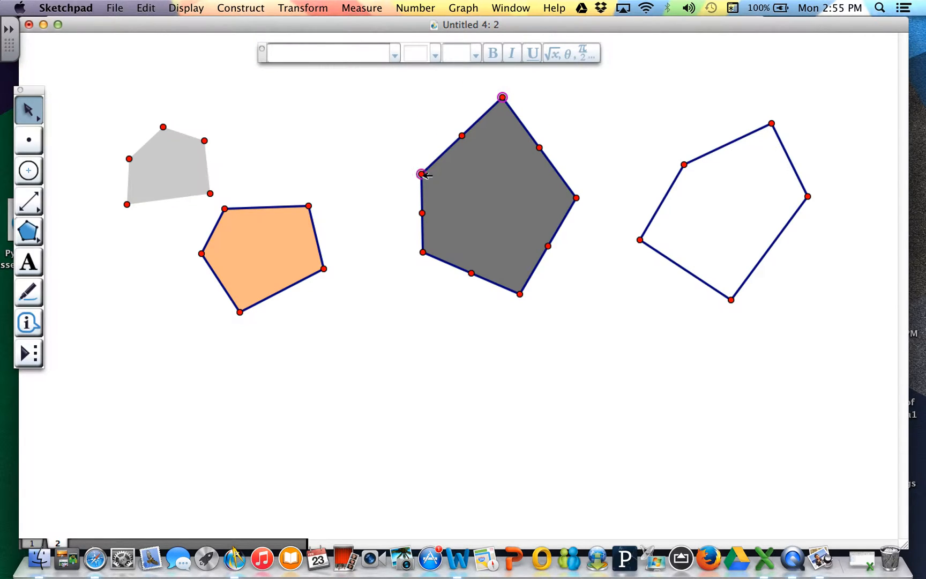
{"action": "left_click_drag", "start_coordinate": [422, 175], "coordinate": [401, 150]}
{"action": "left_click", "coordinate": [327, 167]}
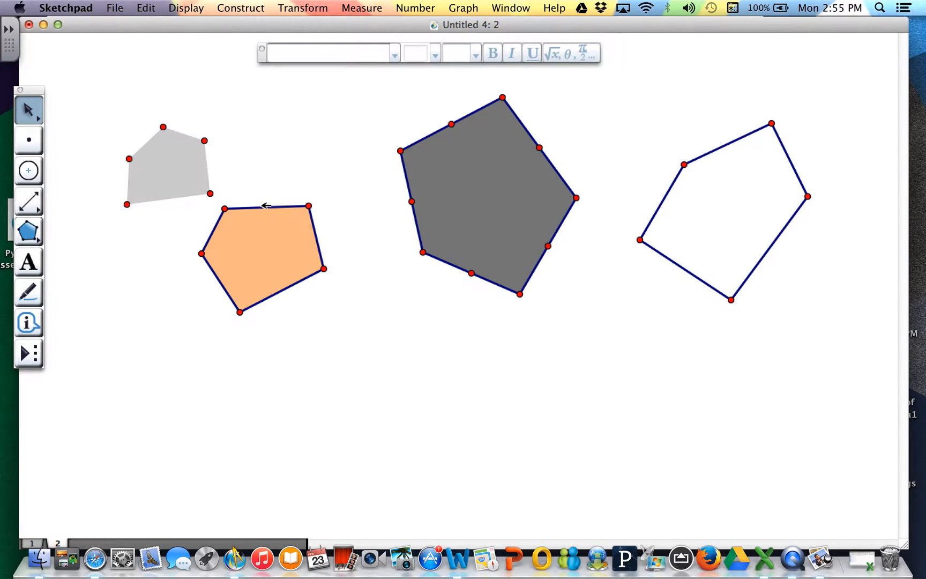
Step: Construct a circle by center and point, centered on the light grey polygon's upper-right vertex and passing through its top vertex, and clear the selection
{"action": "left_click", "coordinate": [232, 8]}
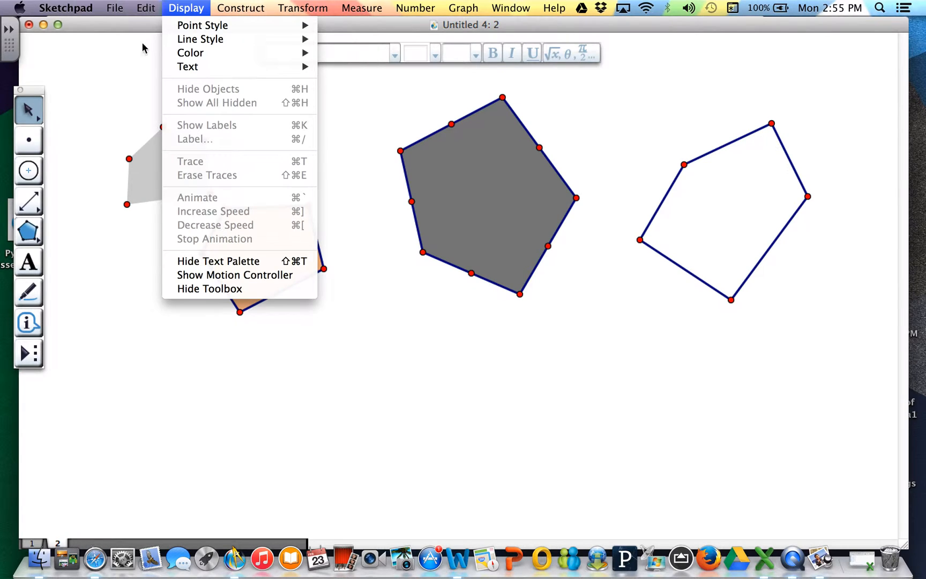
{"action": "left_click", "coordinate": [159, 74]}
{"action": "left_click", "coordinate": [205, 141]}
{"action": "left_click", "coordinate": [255, 9]}
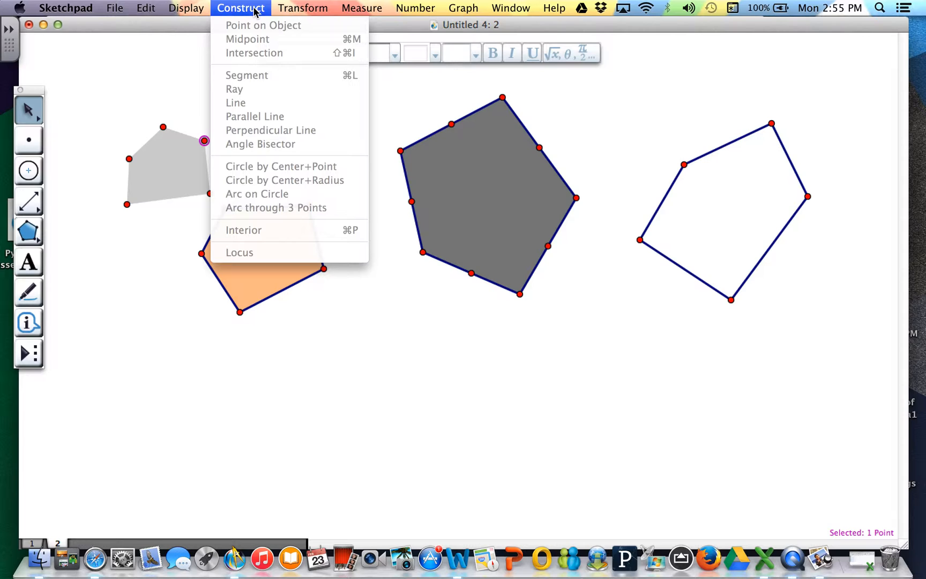
{"action": "left_click", "coordinate": [99, 70]}
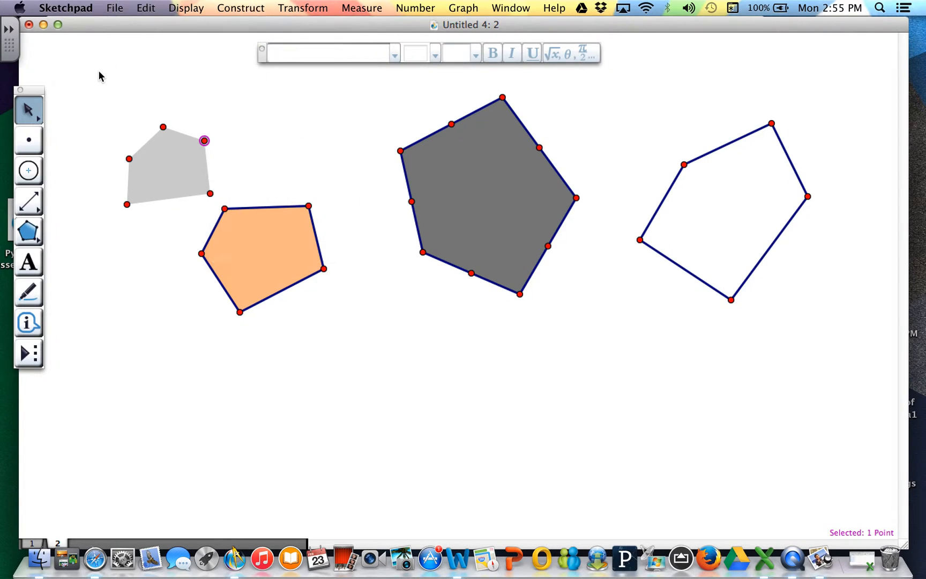
{"action": "left_click", "coordinate": [249, 9]}
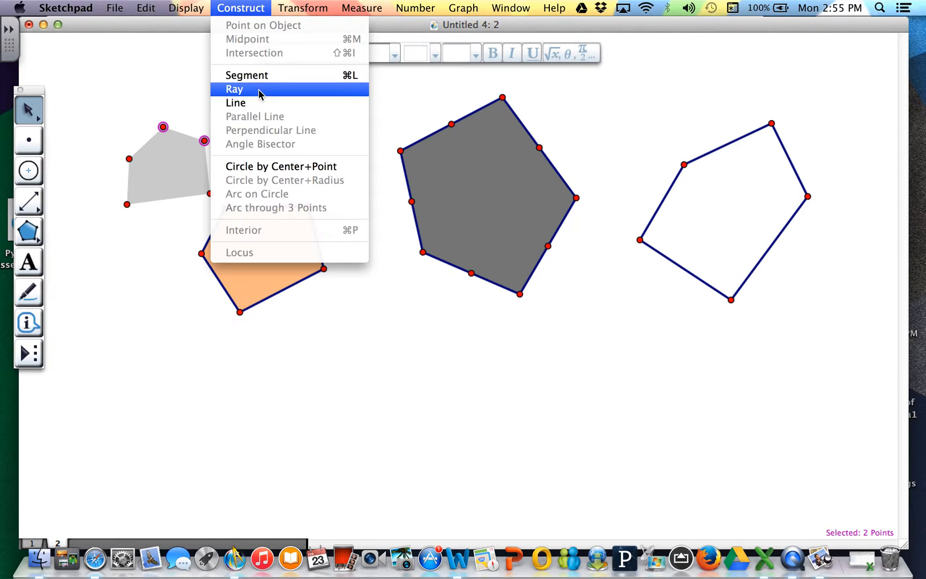
{"action": "left_click", "coordinate": [281, 167]}
{"action": "left_click_drag", "start_coordinate": [35, 208], "coordinate": [50, 205]}
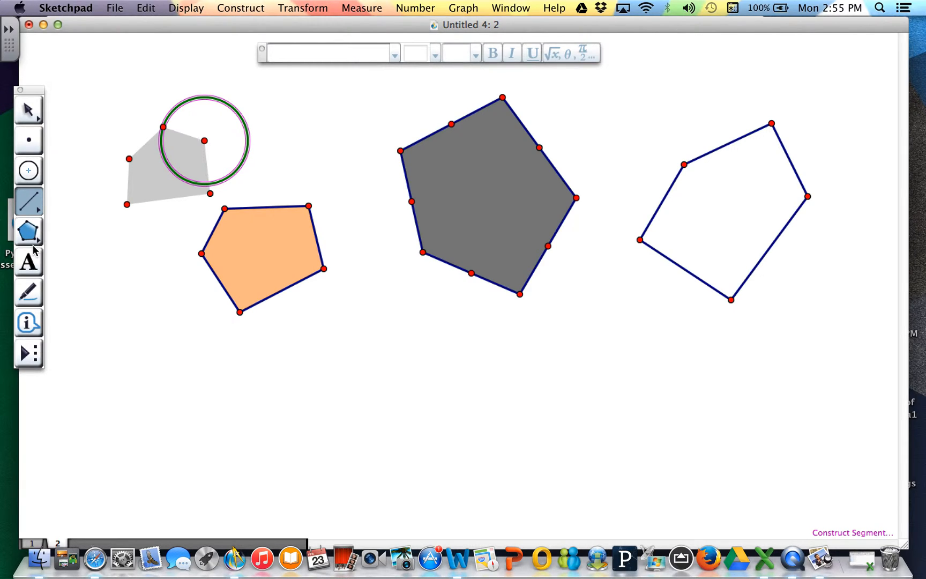
{"action": "left_click", "coordinate": [26, 110]}
{"action": "left_click", "coordinate": [356, 76]}
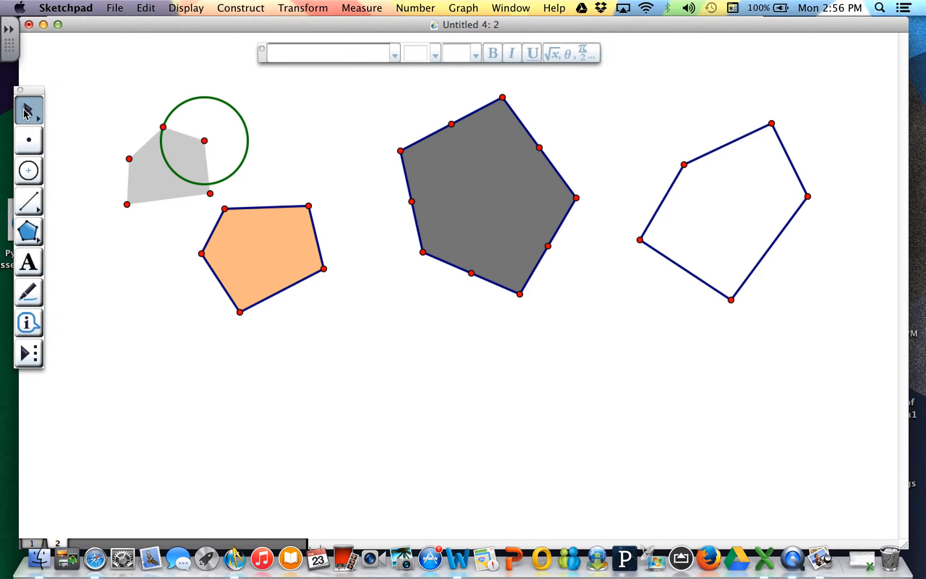
Step: Color the dark grey pentagon's interior blue and clear the selection
{"action": "left_click", "coordinate": [481, 161]}
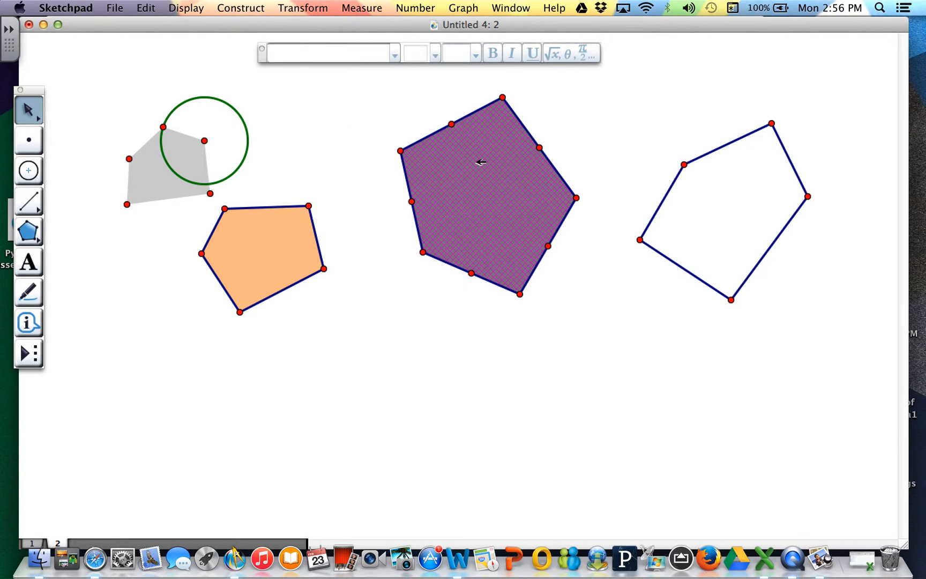
{"action": "left_click", "coordinate": [192, 8]}
{"action": "mouse_move", "coordinate": [201, 53]}
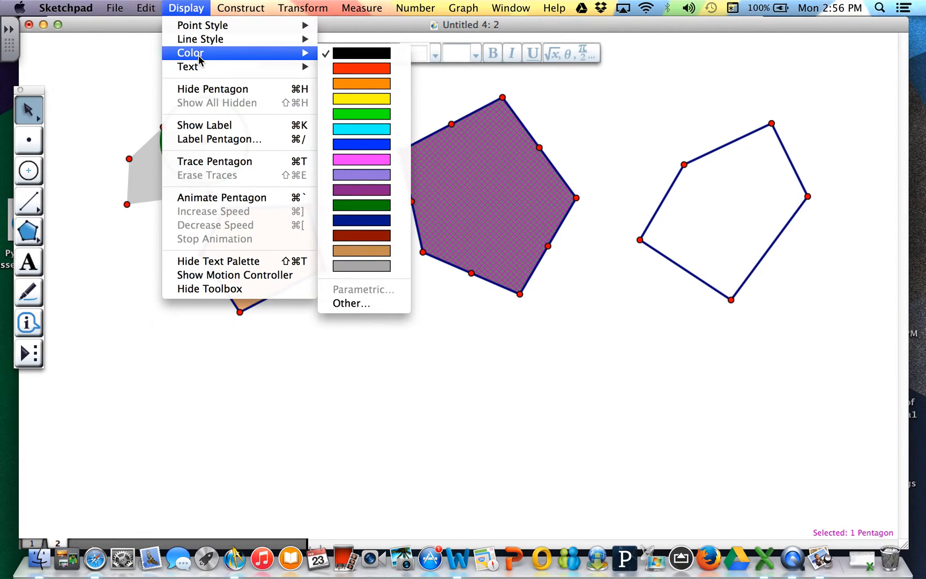
{"action": "left_click", "coordinate": [397, 148]}
{"action": "left_click", "coordinate": [368, 95]}
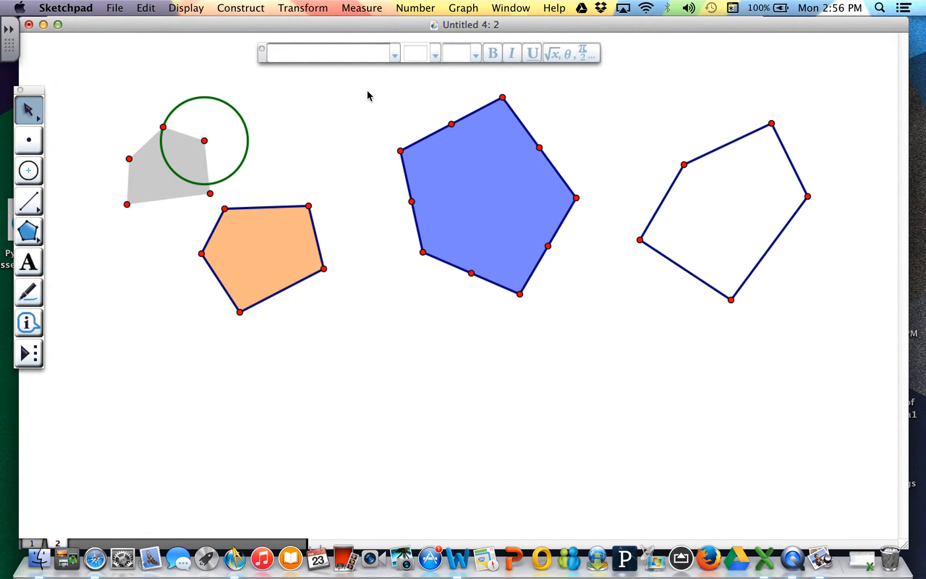
Step: Show labels for the green circle and the blue pentagon's vertices with the Text tool
{"action": "left_click", "coordinate": [40, 261]}
{"action": "left_click", "coordinate": [247, 140]}
{"action": "left_click", "coordinate": [441, 166]}
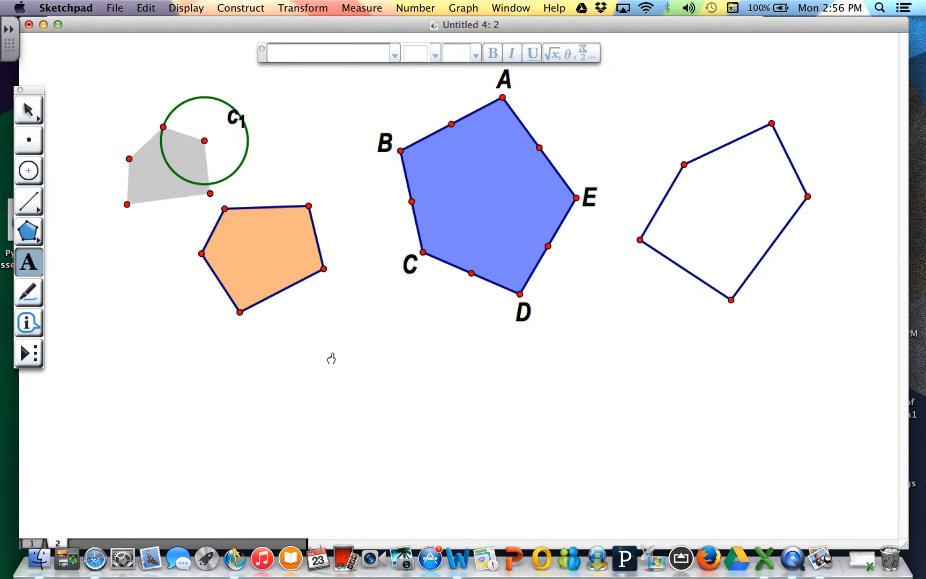
Step: Add the caption "Type a message." in the empty area below the polygons
{"action": "left_click", "coordinate": [85, 350]}
{"action": "type", "text": "Type "}
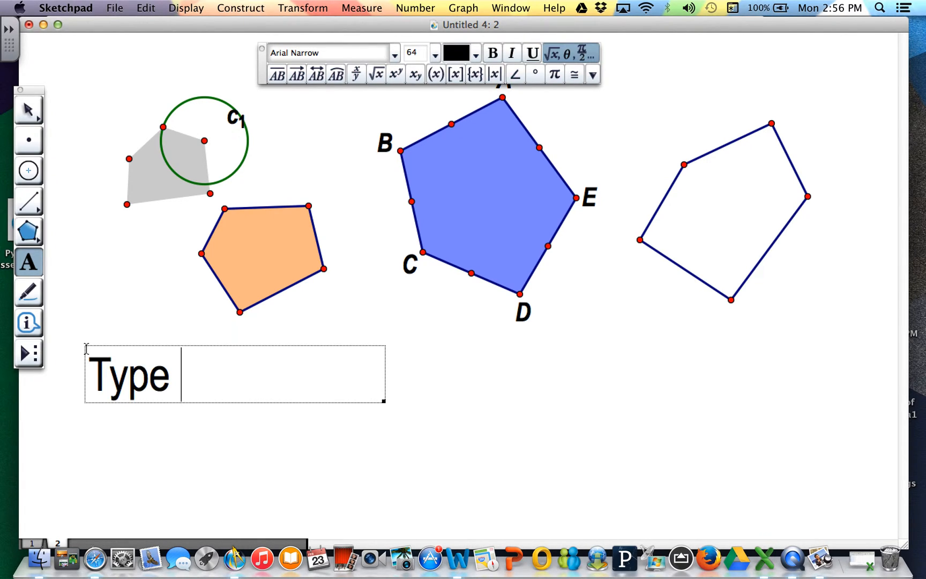
{"action": "type", "text": "a message."}
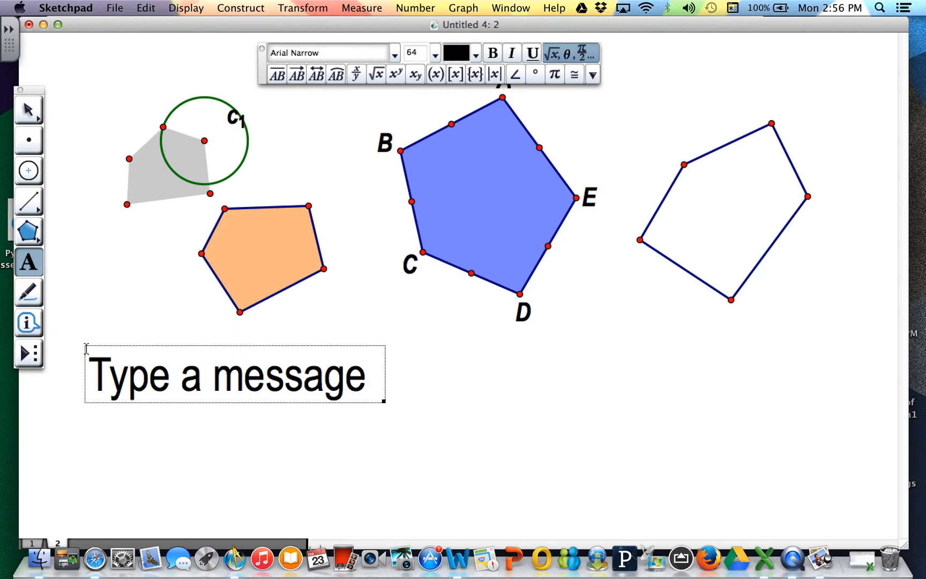
{"action": "key", "text": "Escape"}
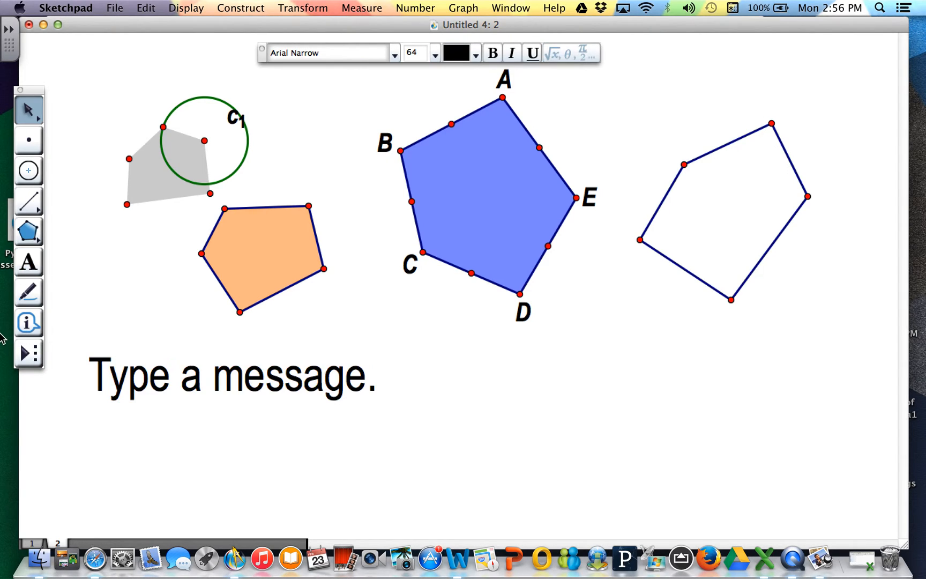
Step: Examine the definitions of the light grey polygon's top vertex, the circle, side AB, its midpoint and vertex A with the Information tool
{"action": "left_click", "coordinate": [28, 321]}
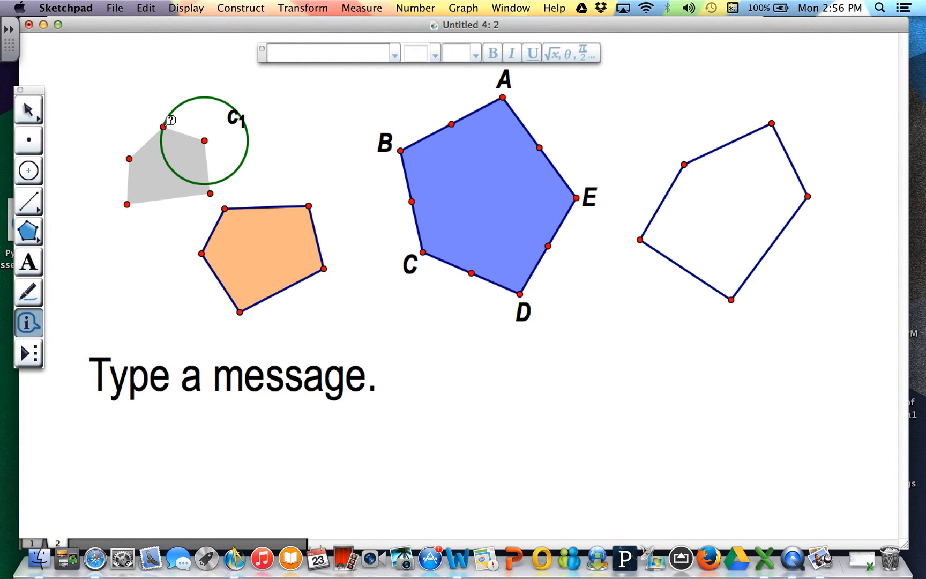
{"action": "left_click", "coordinate": [164, 127]}
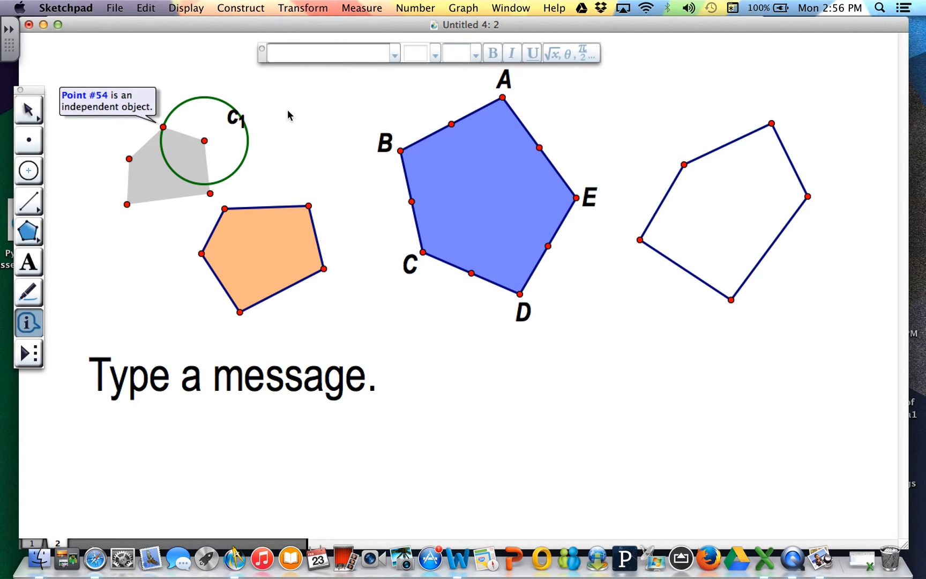
{"action": "left_click", "coordinate": [248, 124]}
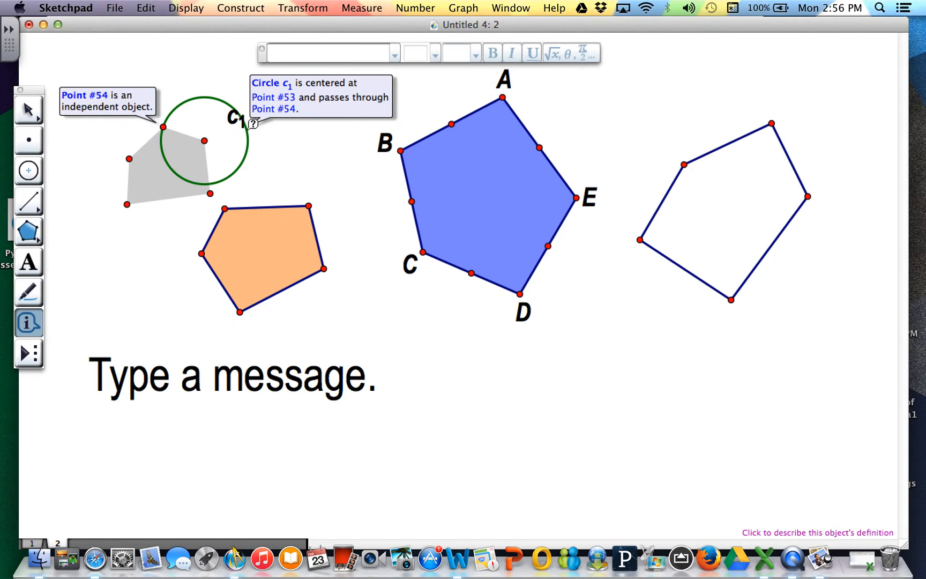
{"action": "left_click", "coordinate": [495, 98]}
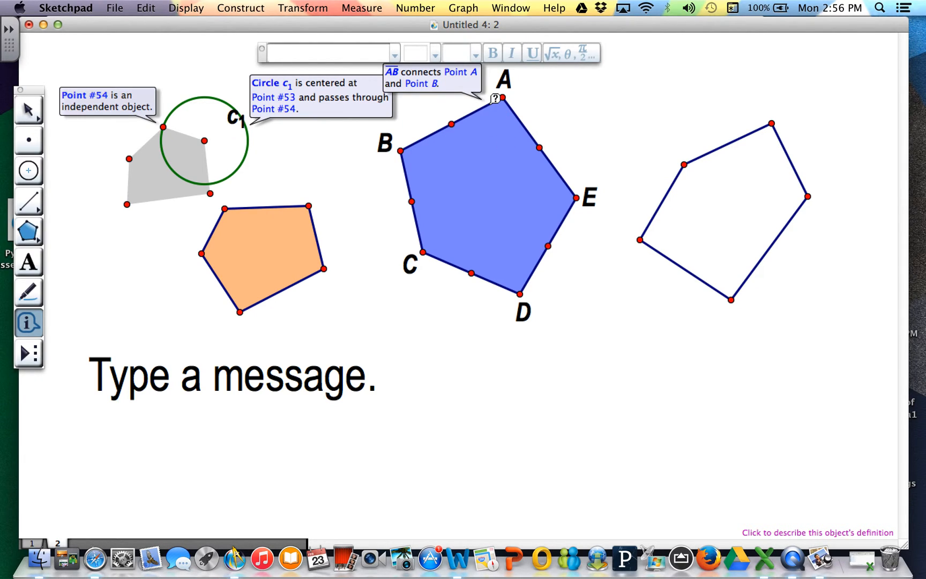
{"action": "left_click", "coordinate": [453, 124]}
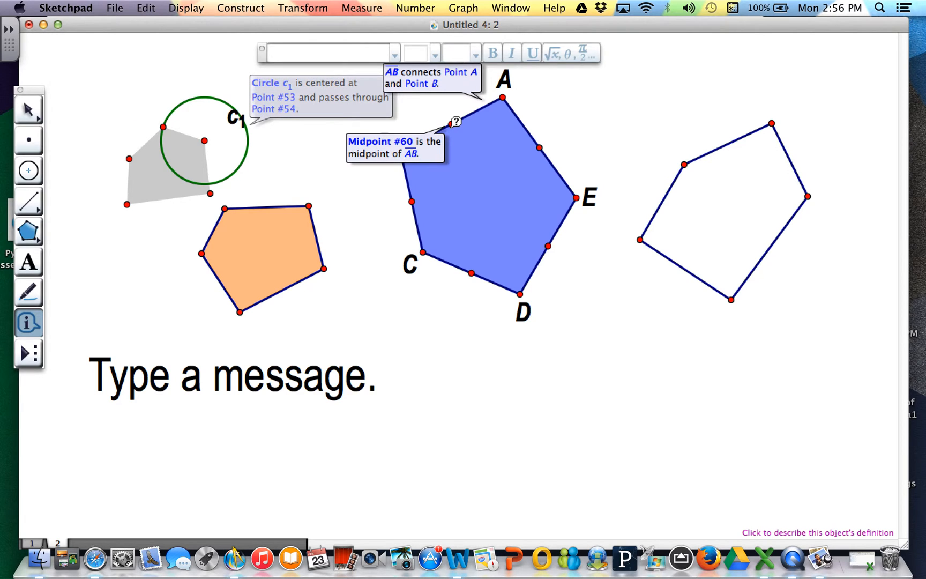
{"action": "key", "text": "Escape"}
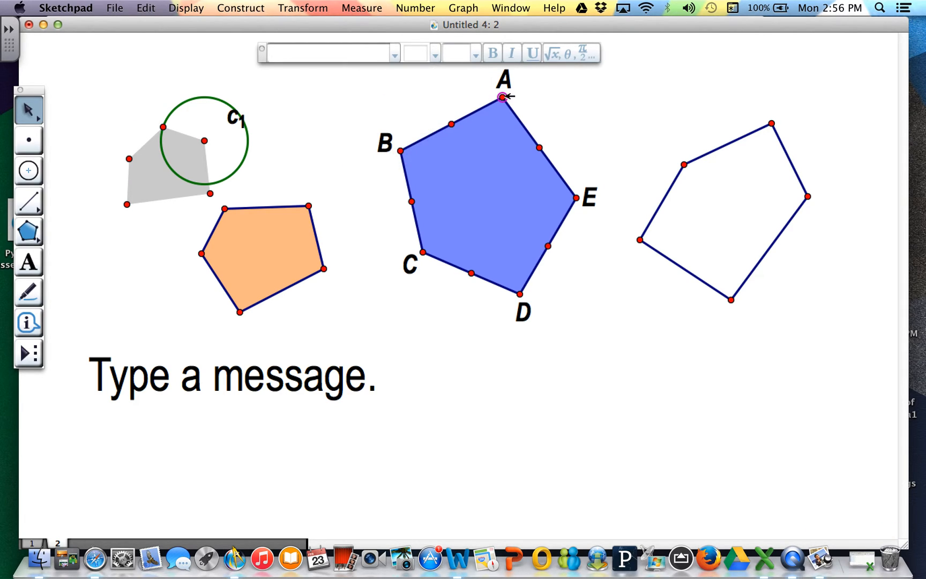
{"action": "left_click", "coordinate": [28, 322]}
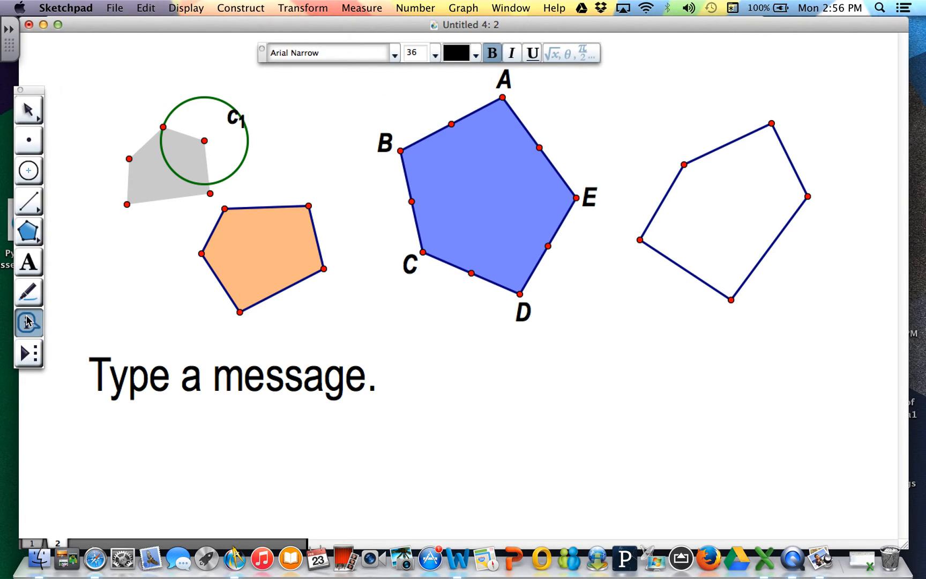
{"action": "left_click", "coordinate": [504, 96]}
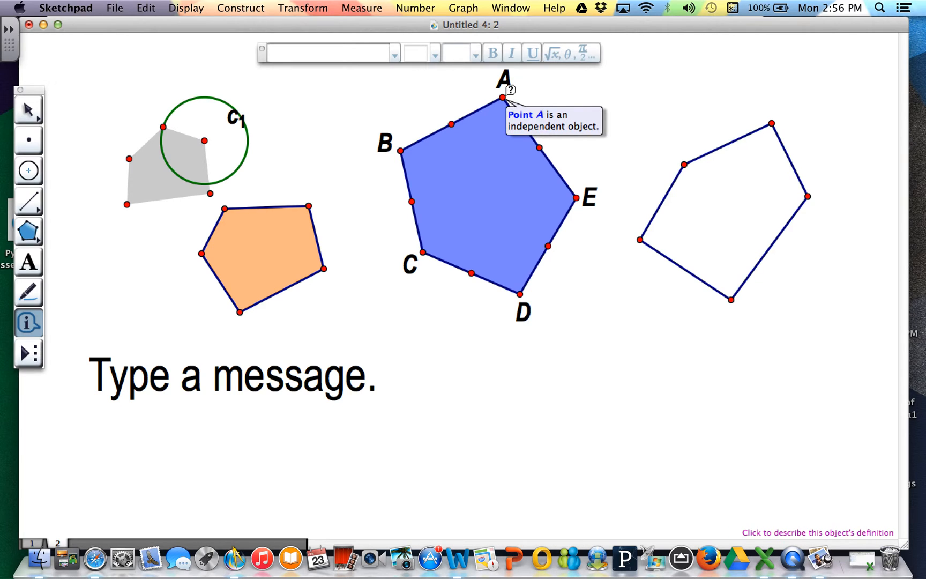